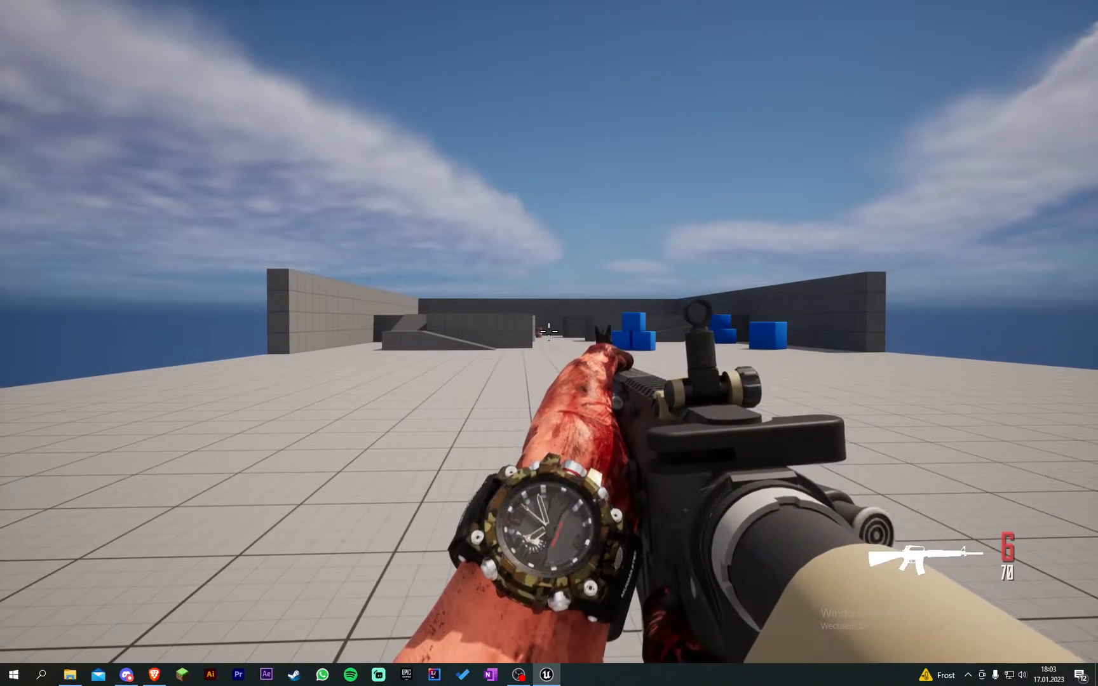
Step: End the Play-In-Editor session and dismiss the Message Log window
key(Escape)
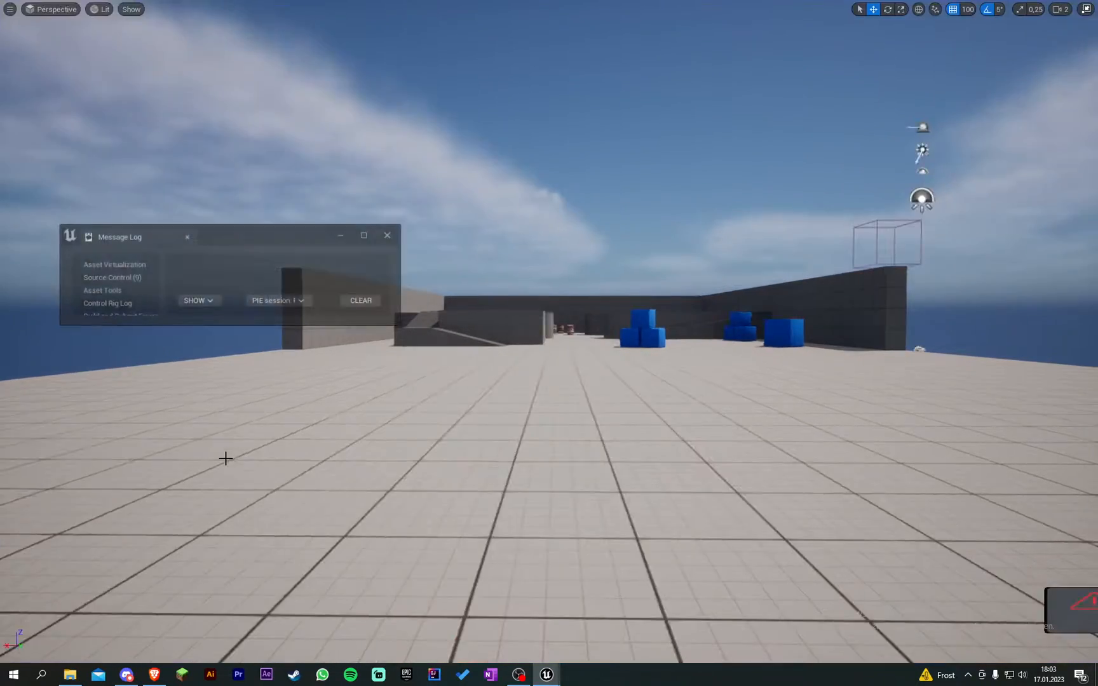
click(390, 234)
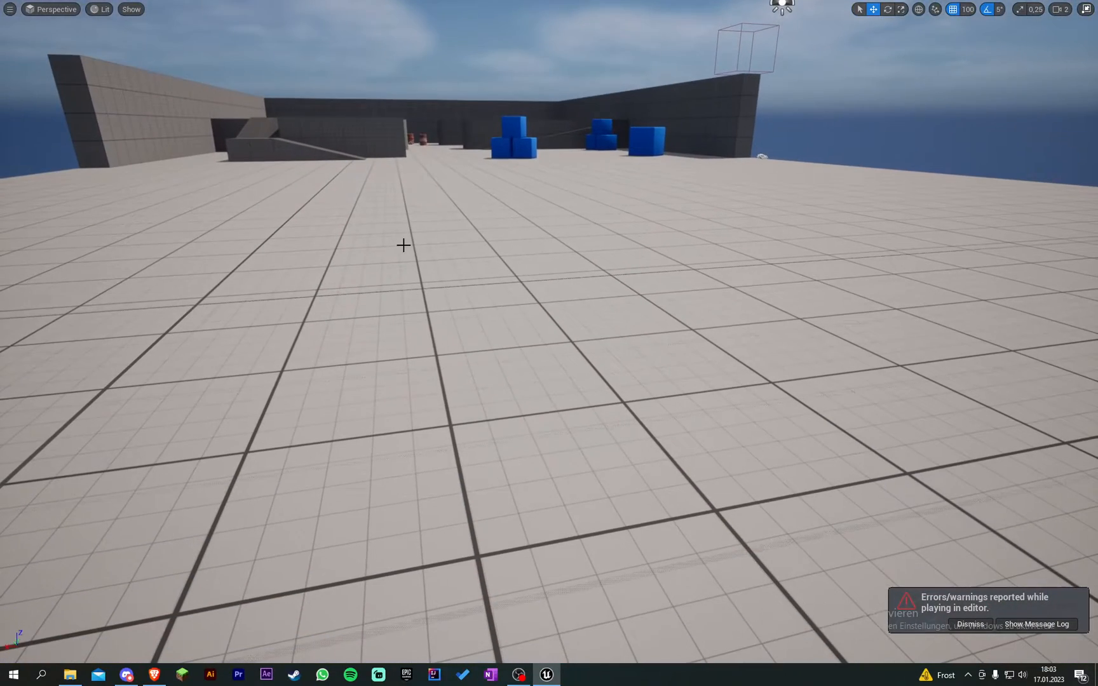
Step: Return to the full editor, switch to FPS_Character_BP and add a new function
key(F11)
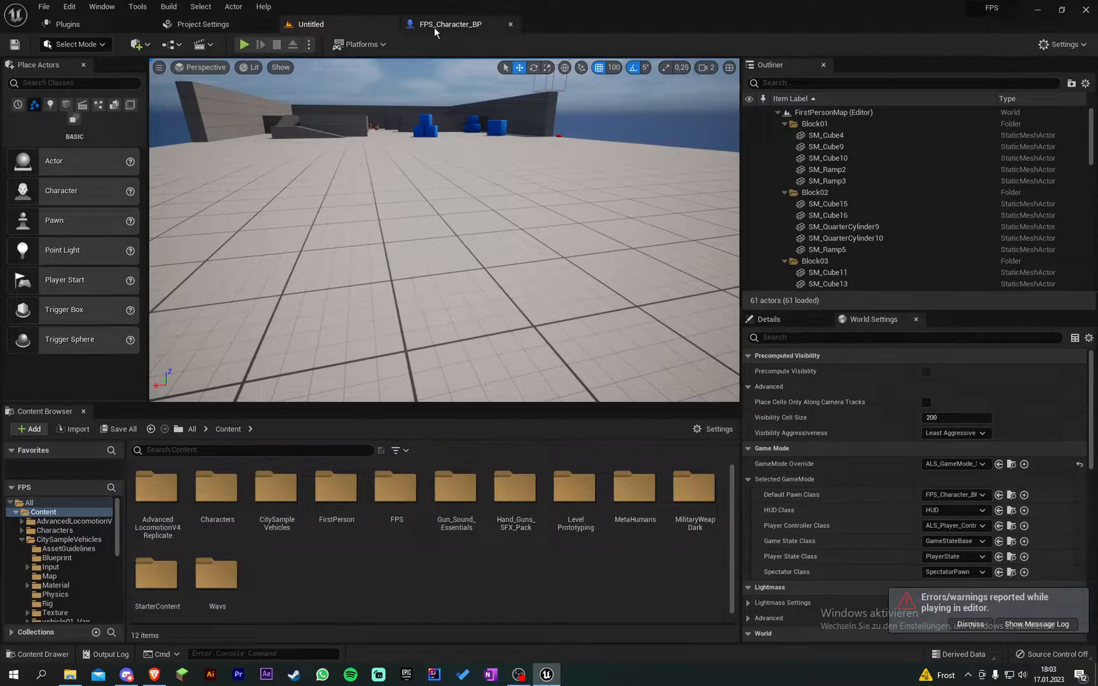
click(434, 27)
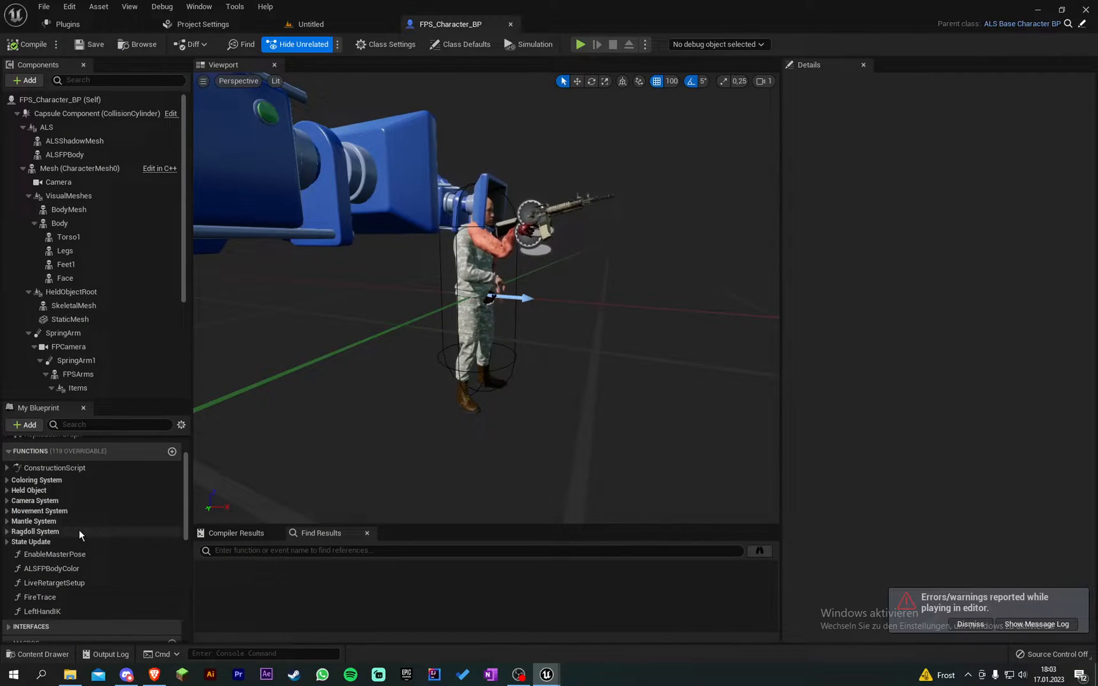
scroll(112, 518, up, 1)
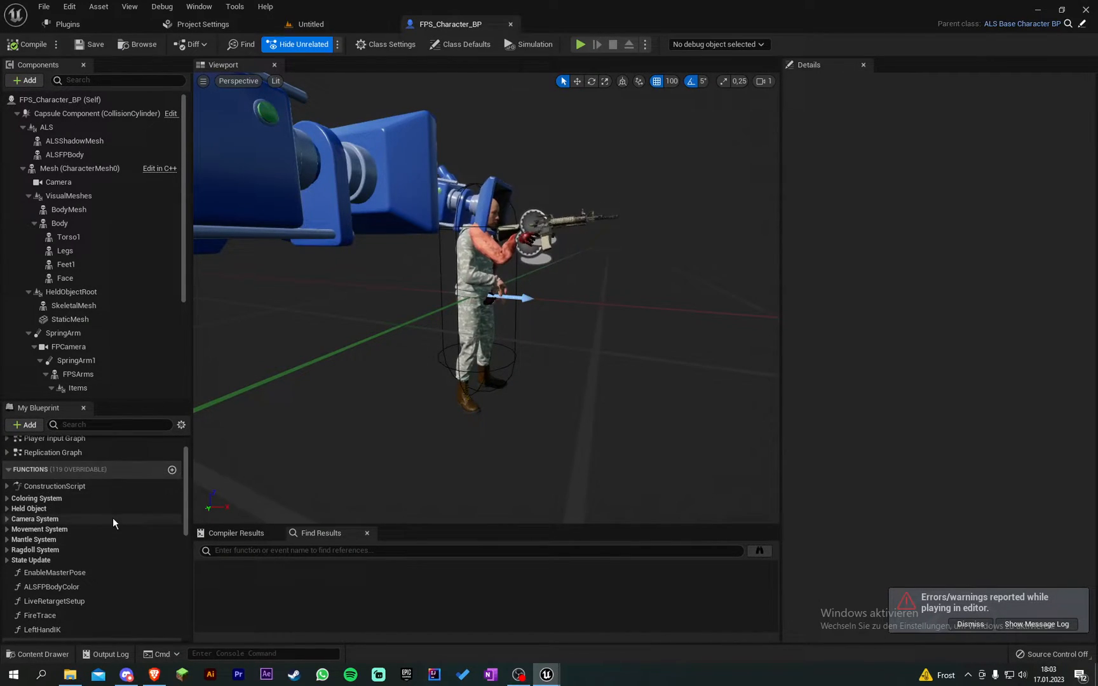
click(171, 471)
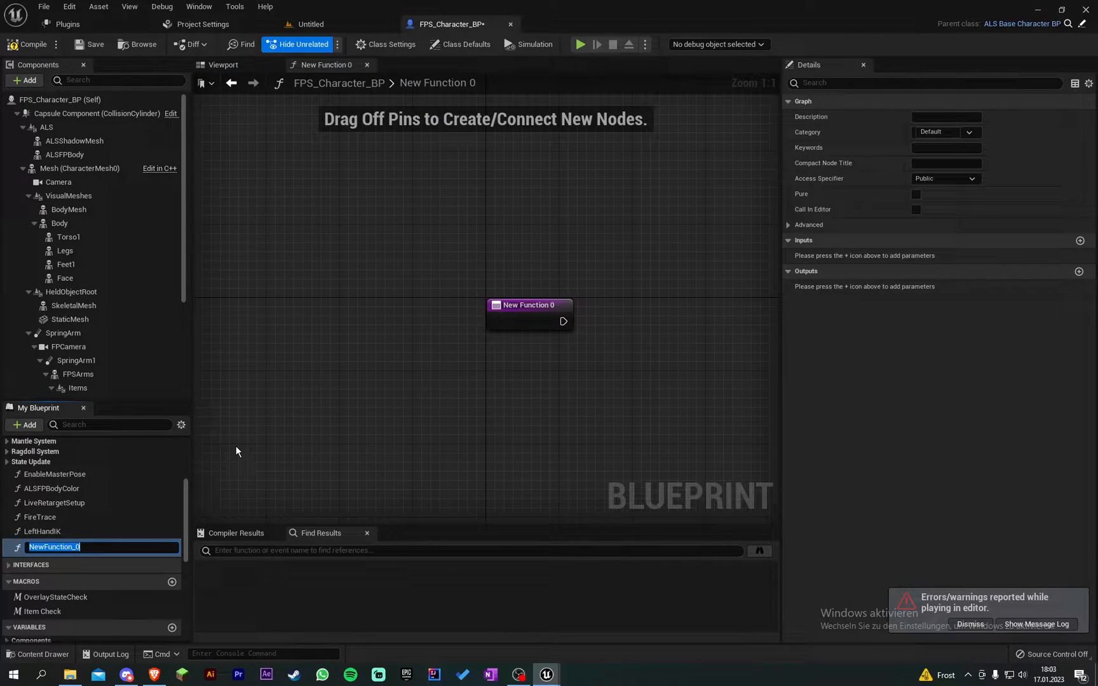
Step: Name the new function Fire Trace 2 and frame its entry node in the graph
key(BackSpace)
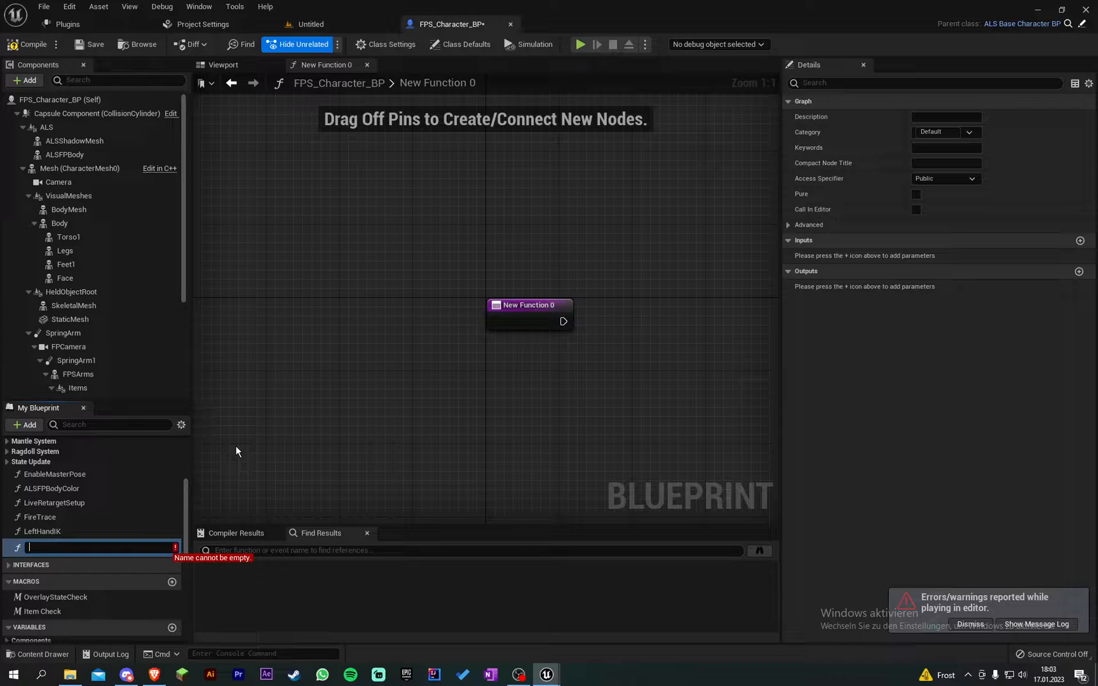
text(FireTrac)
key(ctrl+z)
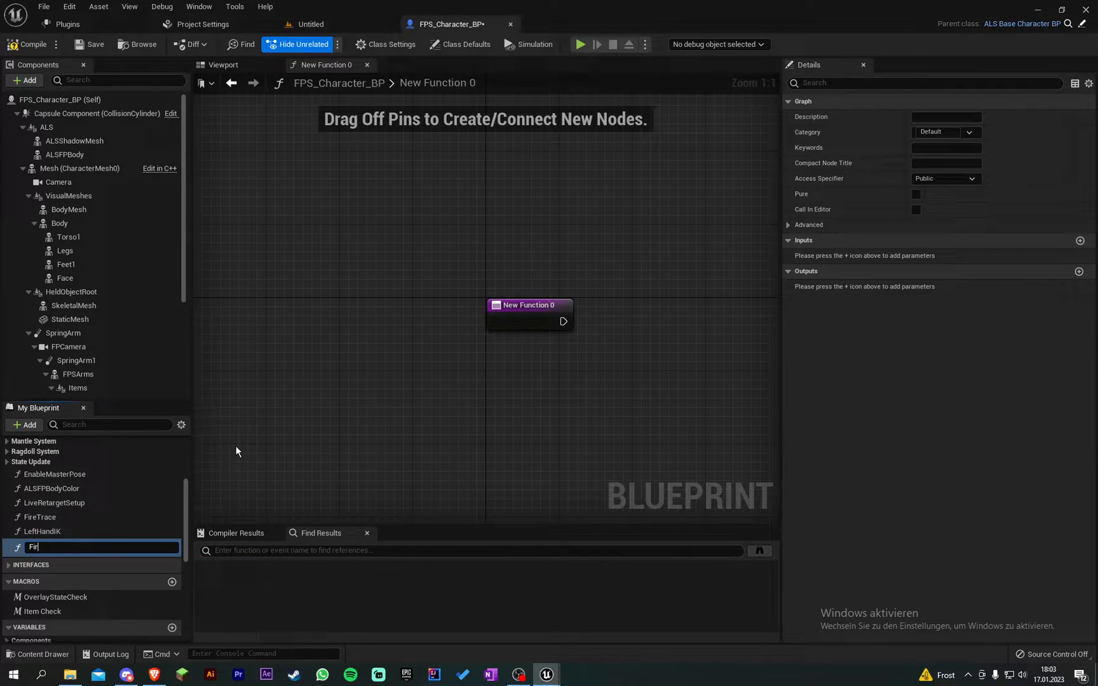
text(race2)
key(Return)
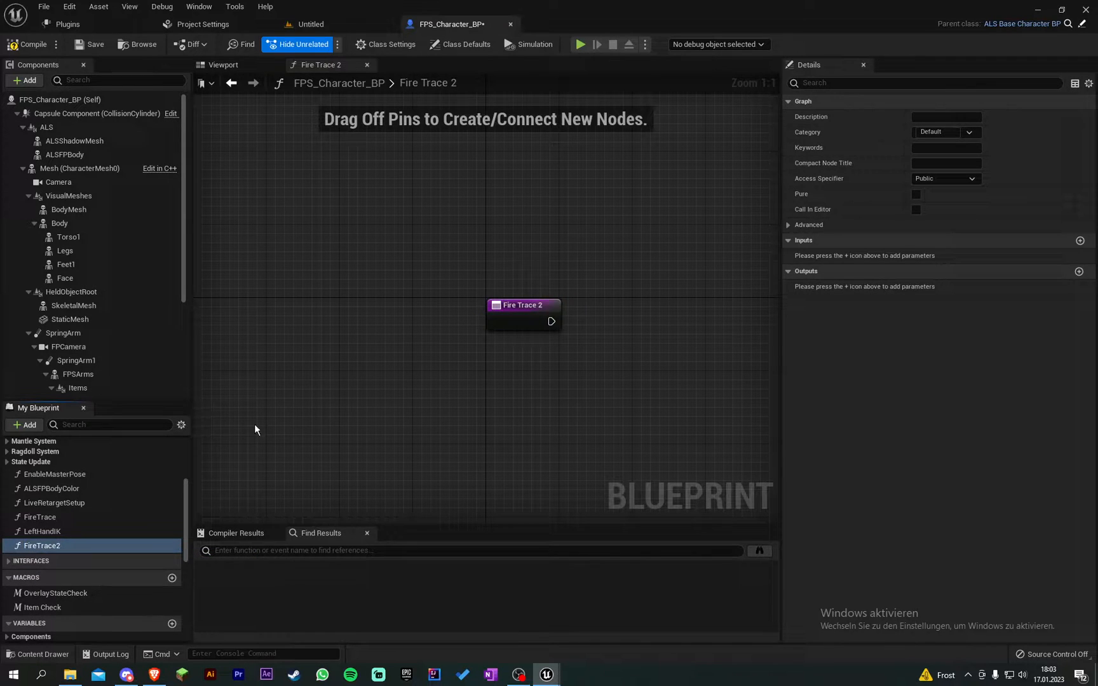
right_drag(596, 176, 436, 373)
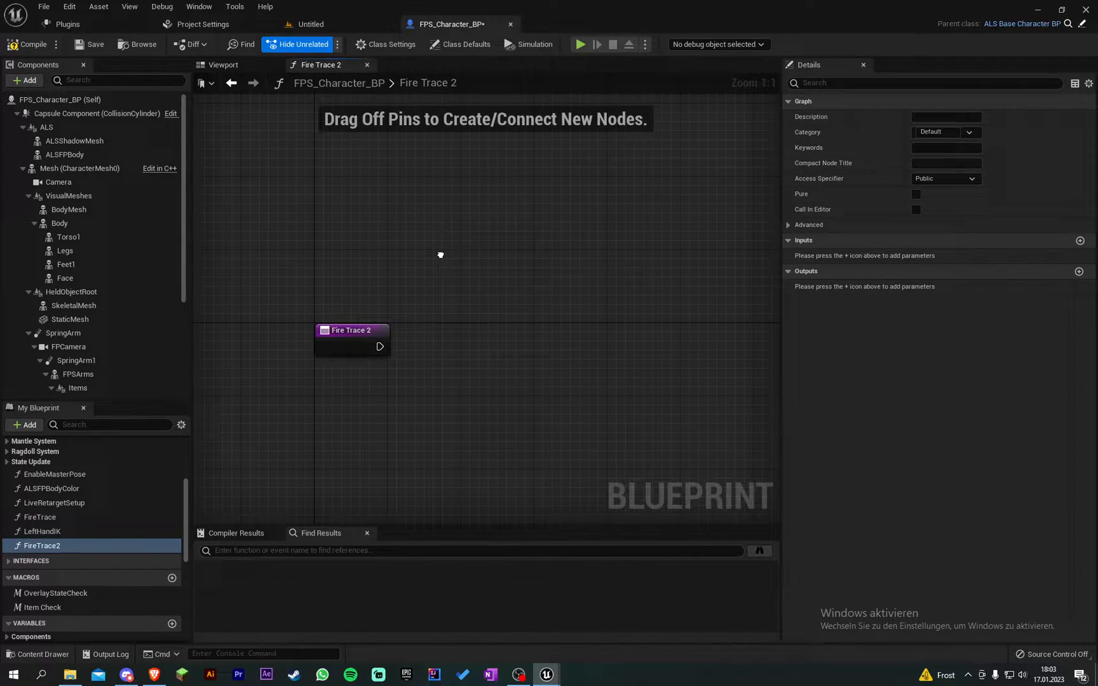
right_drag(381, 416, 325, 360)
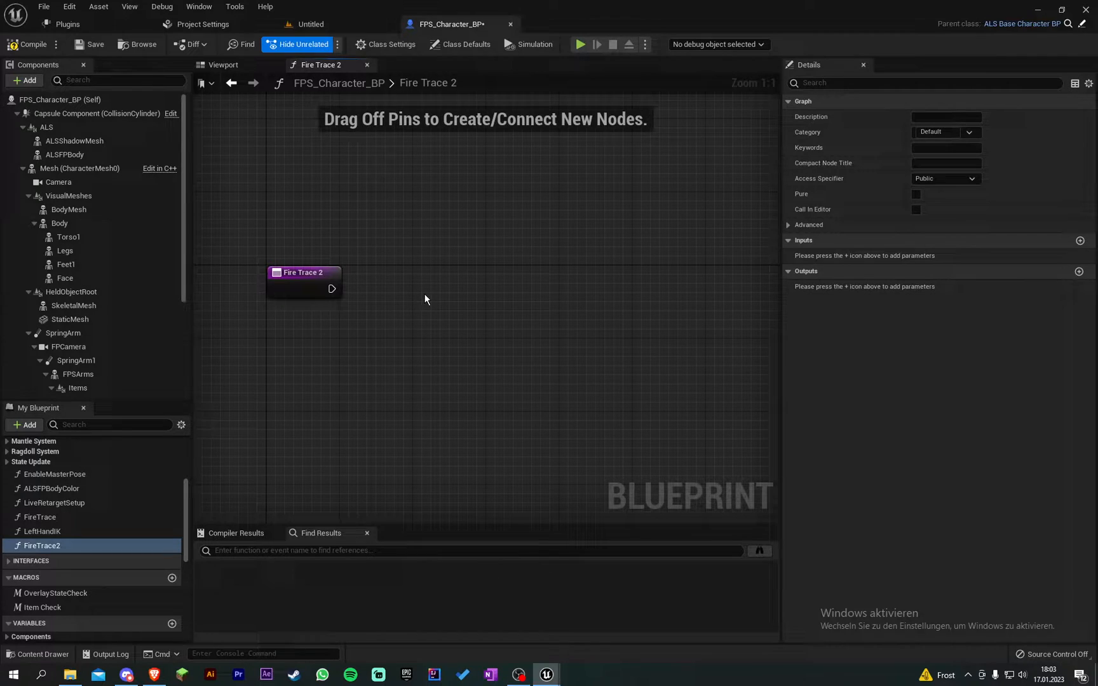
right_drag(426, 279, 472, 274)
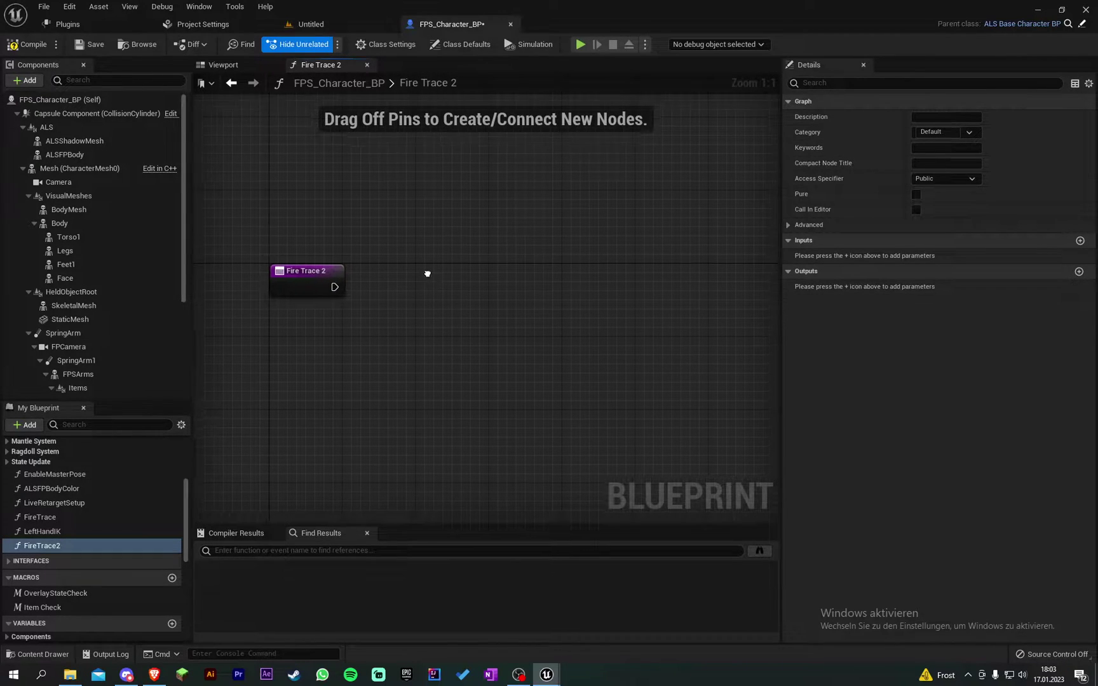
Step: Select the Fire Trace 2 entry node and add three input parameters
click(472, 274)
right_drag(385, 220, 465, 324)
click(357, 263)
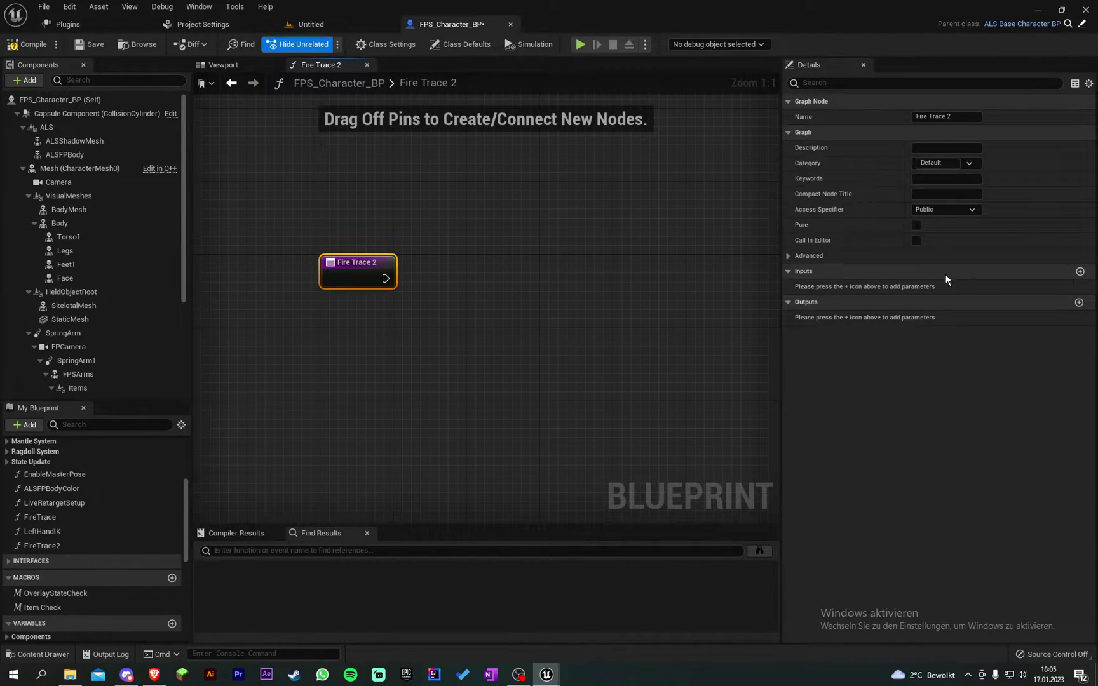
click(1079, 272)
click(1079, 273)
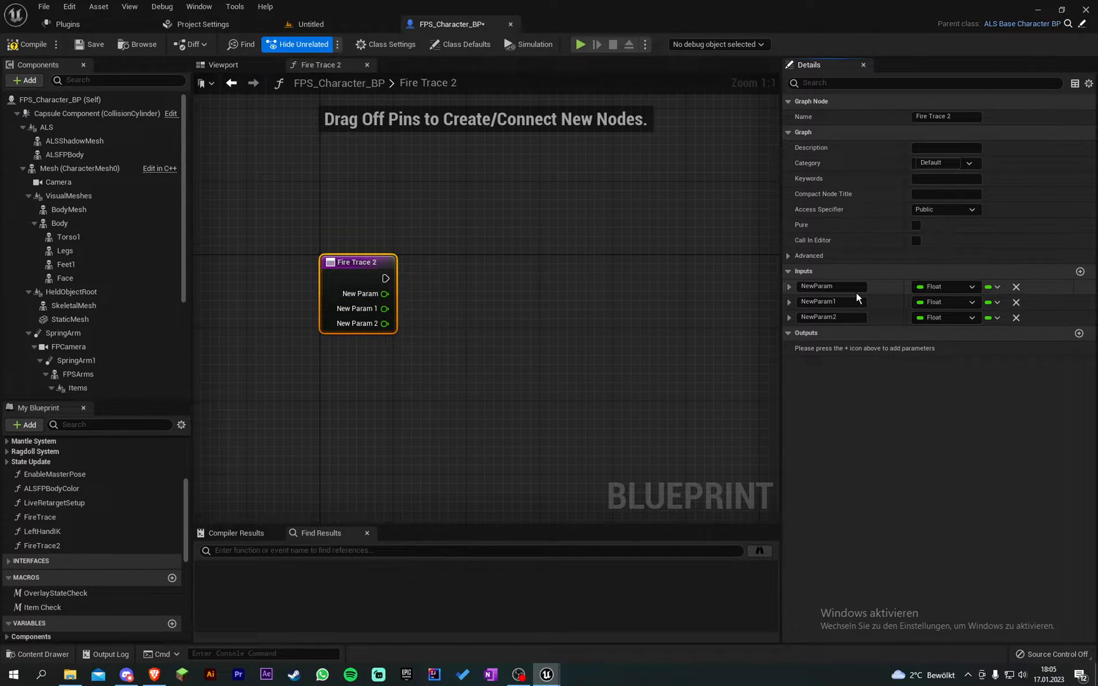
Step: Name the first input Weapon Mesh with type Scene Component reference
double_click(833, 286)
text(eapon Mesh)
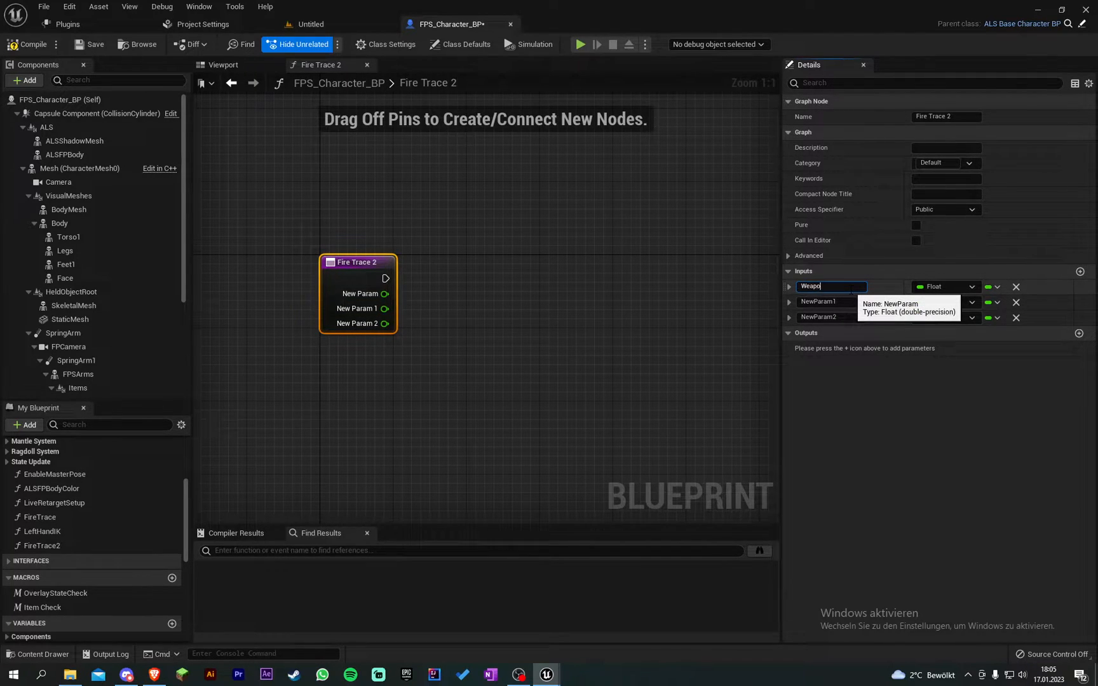
key(Return)
click(943, 286)
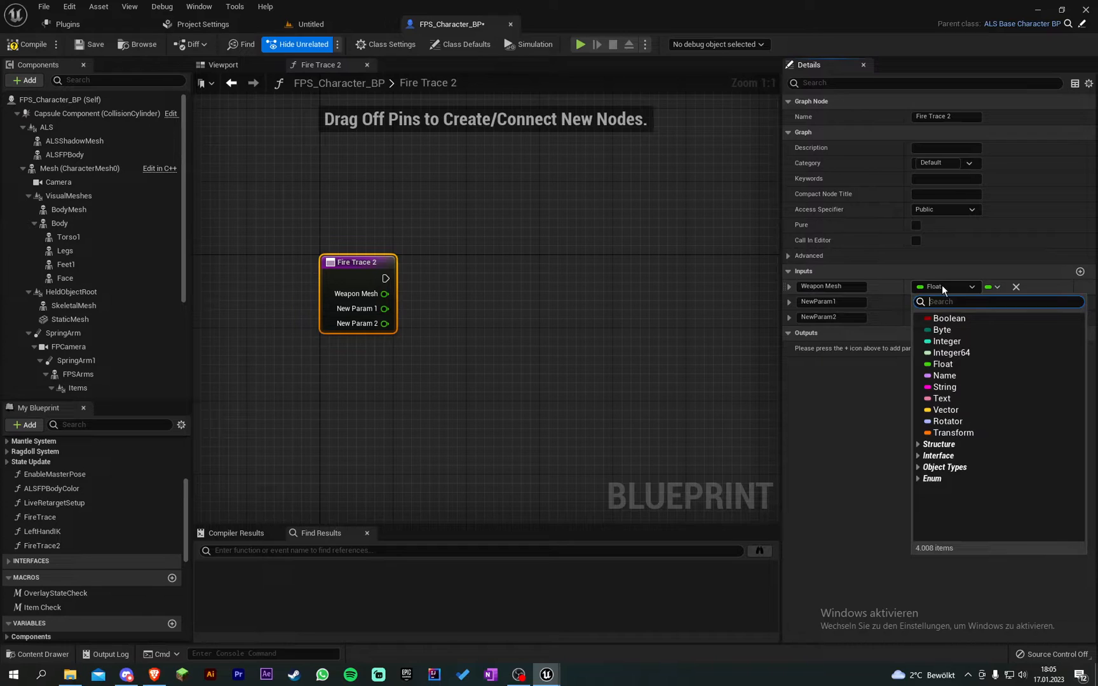
text(scene component)
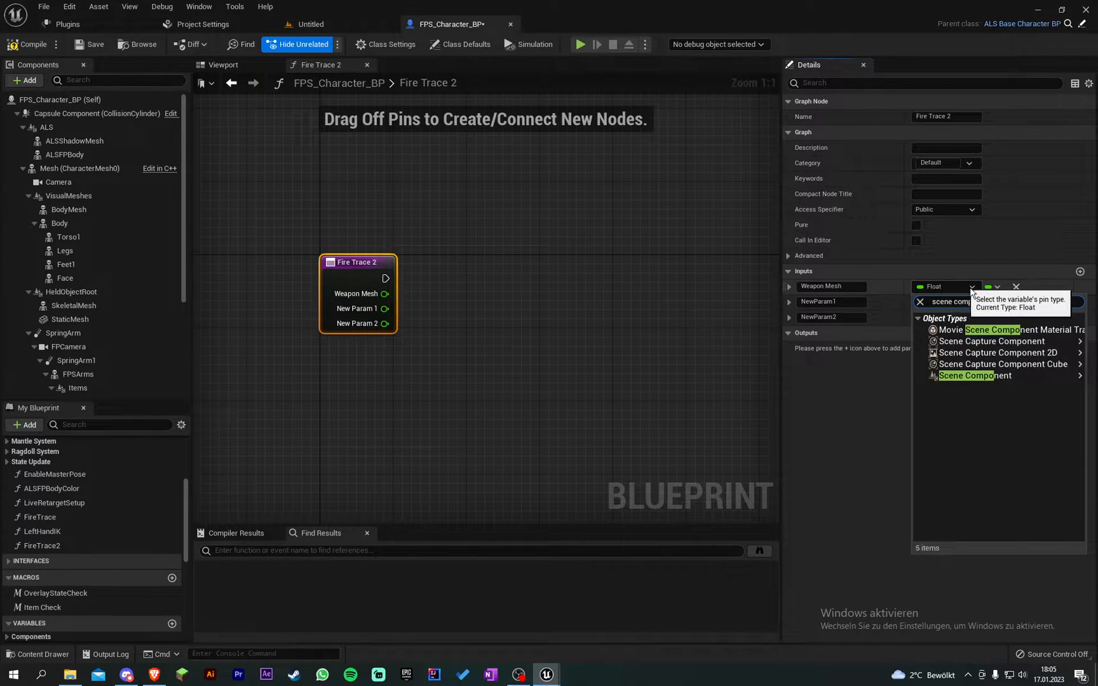
click(957, 377)
Step: Name the second input Muzzle Socket as a Name type and the third input Range
click(420, 288)
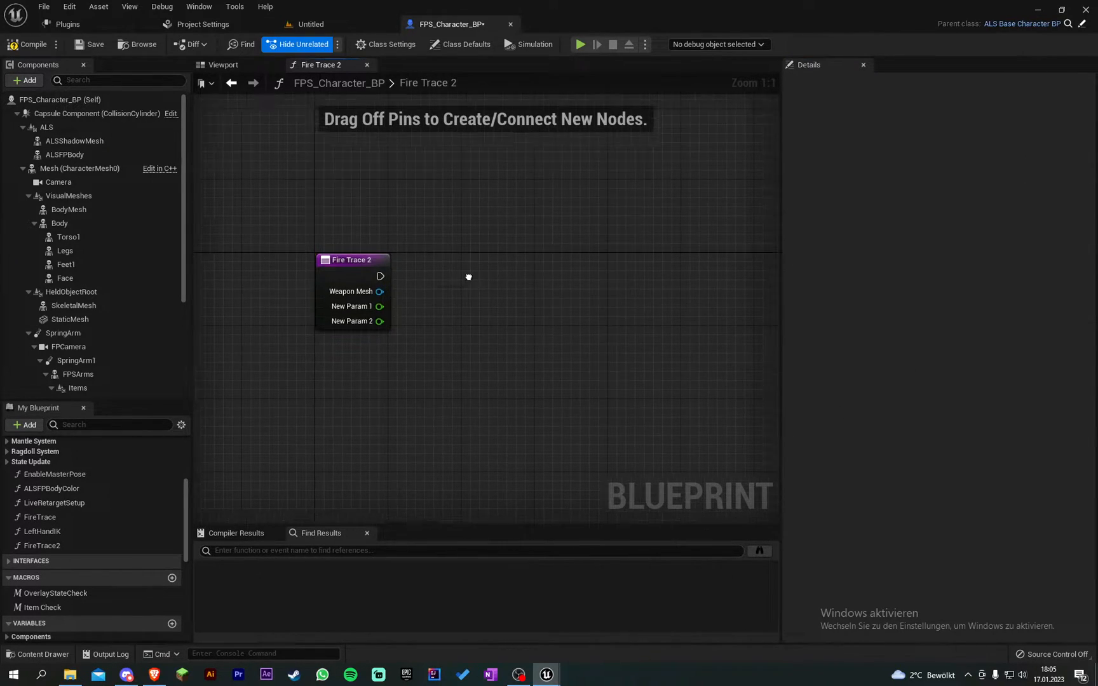
right_drag(463, 283, 403, 243)
drag(396, 281, 278, 224)
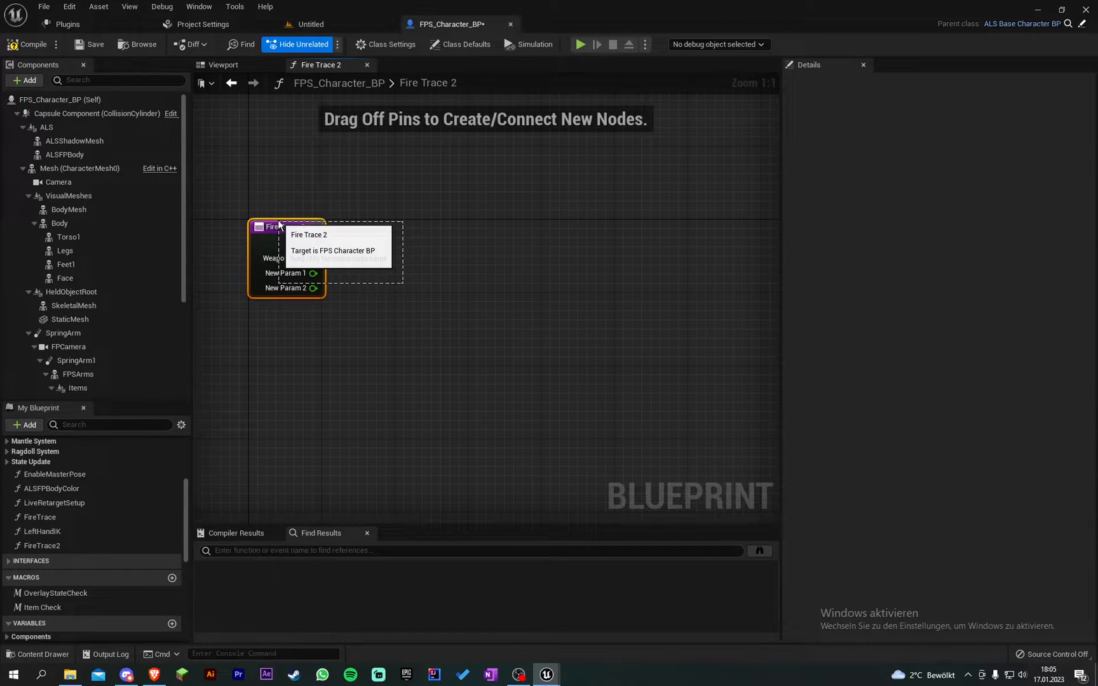
double_click(832, 301)
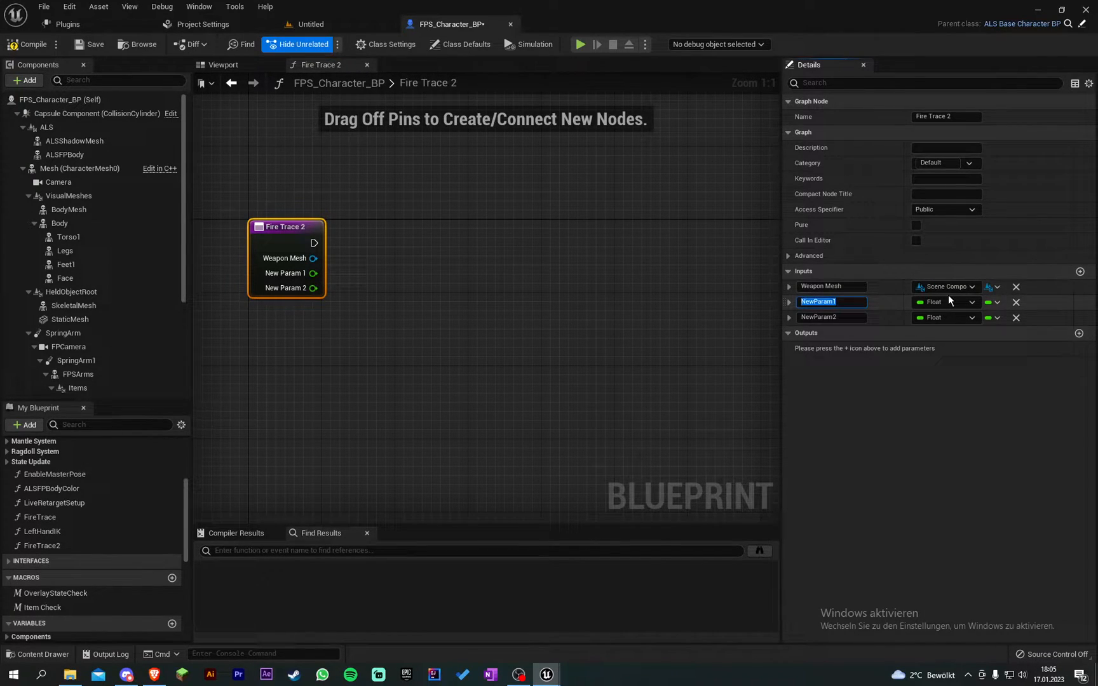
text(Muzz)
text(le Socket)
key(Return)
click(943, 301)
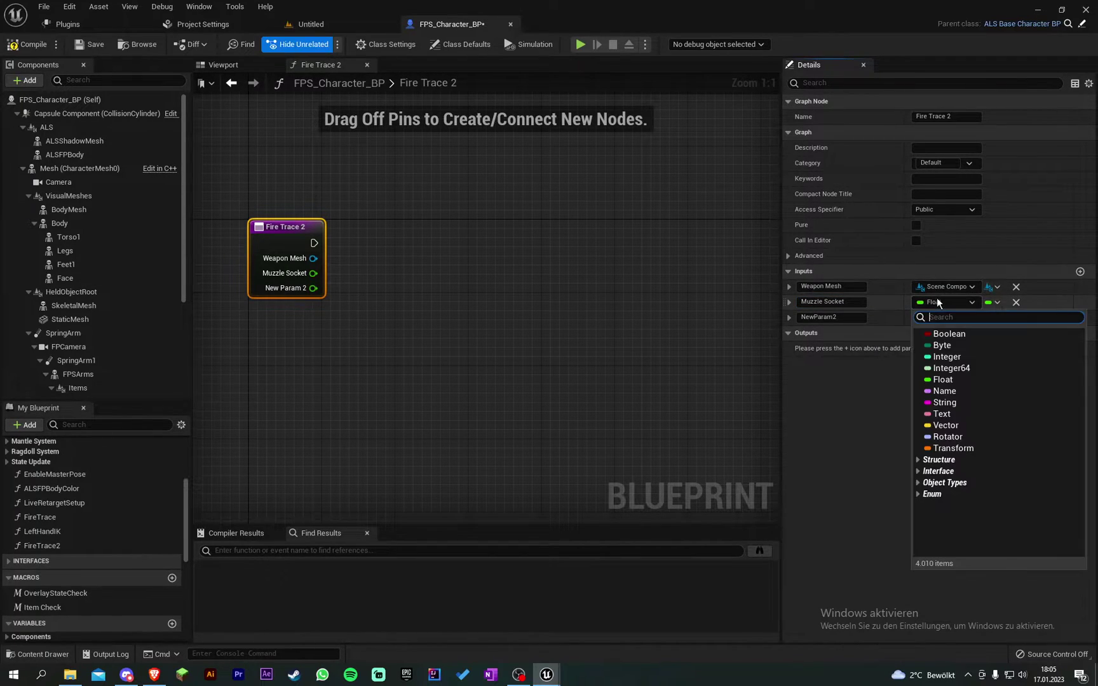
click(955, 394)
right_drag(503, 315, 538, 326)
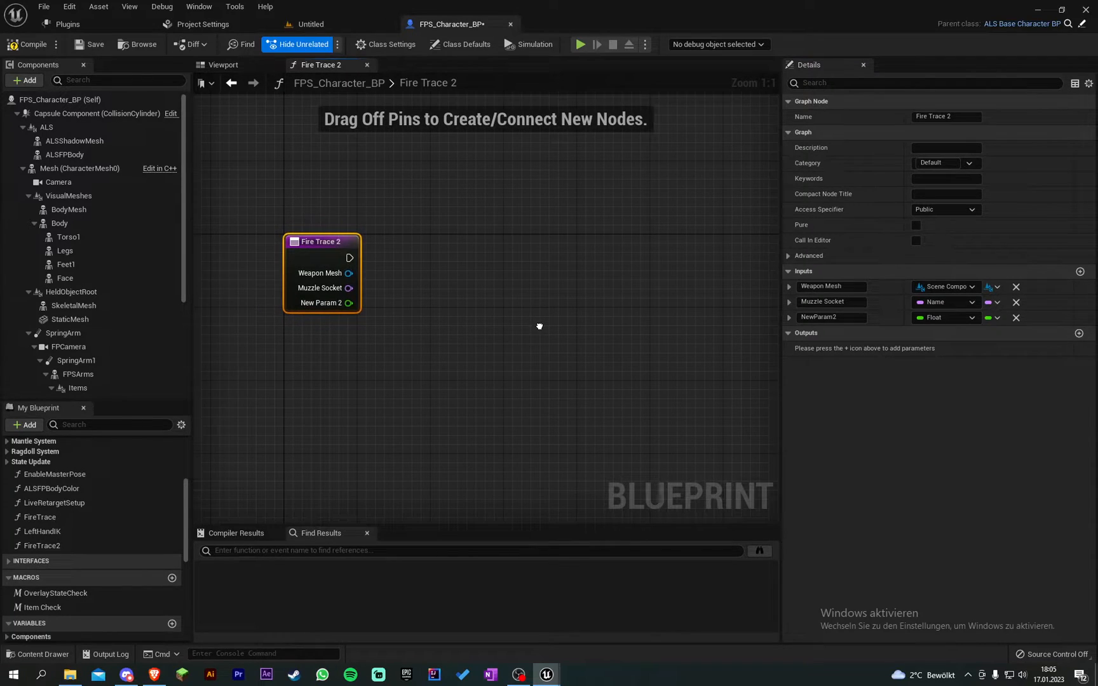
text(R)
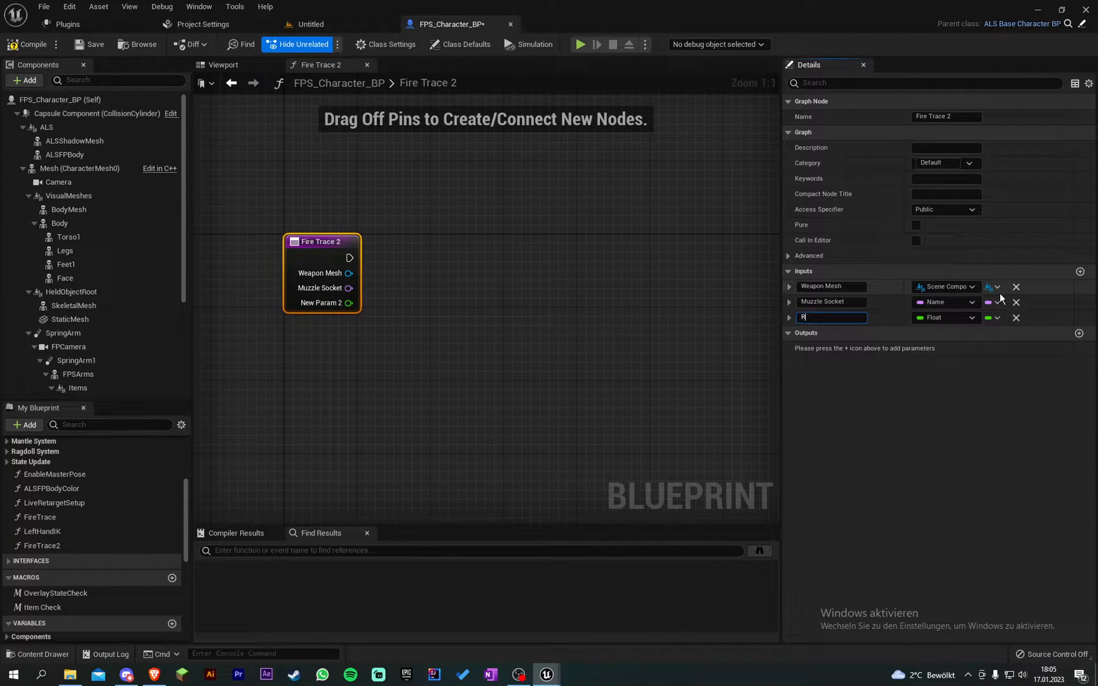
text(ange)
key(Return)
right_drag(452, 247, 418, 226)
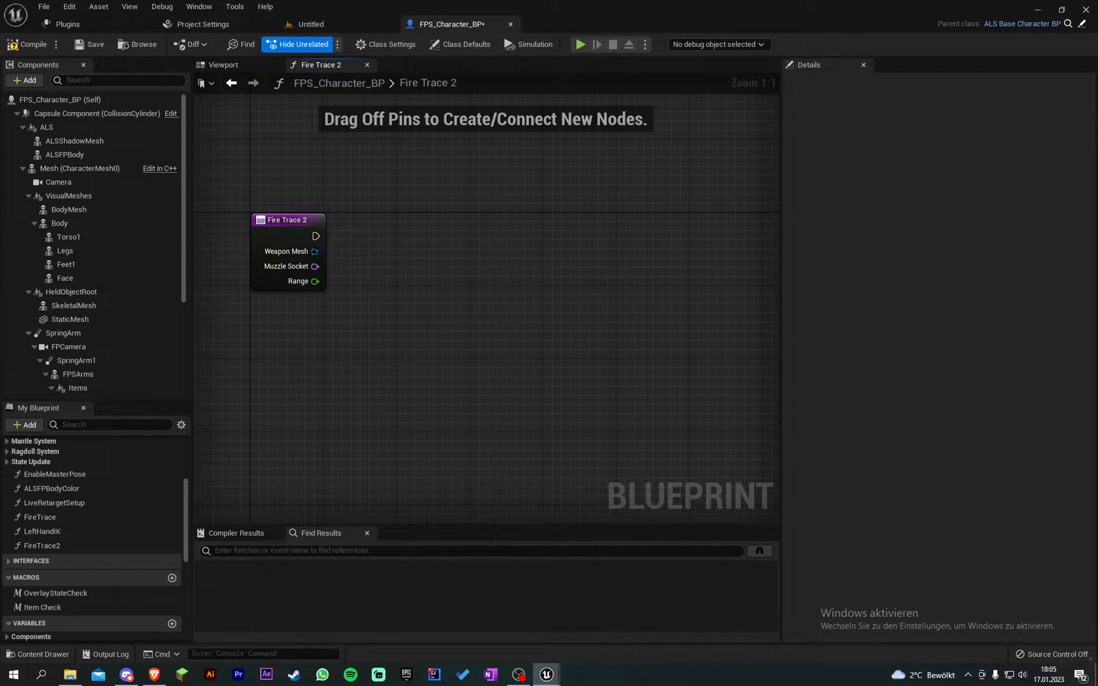
Step: Add Get Socket Location from Weapon Mesh, fed by the Muzzle Socket input
drag(315, 252, 366, 254)
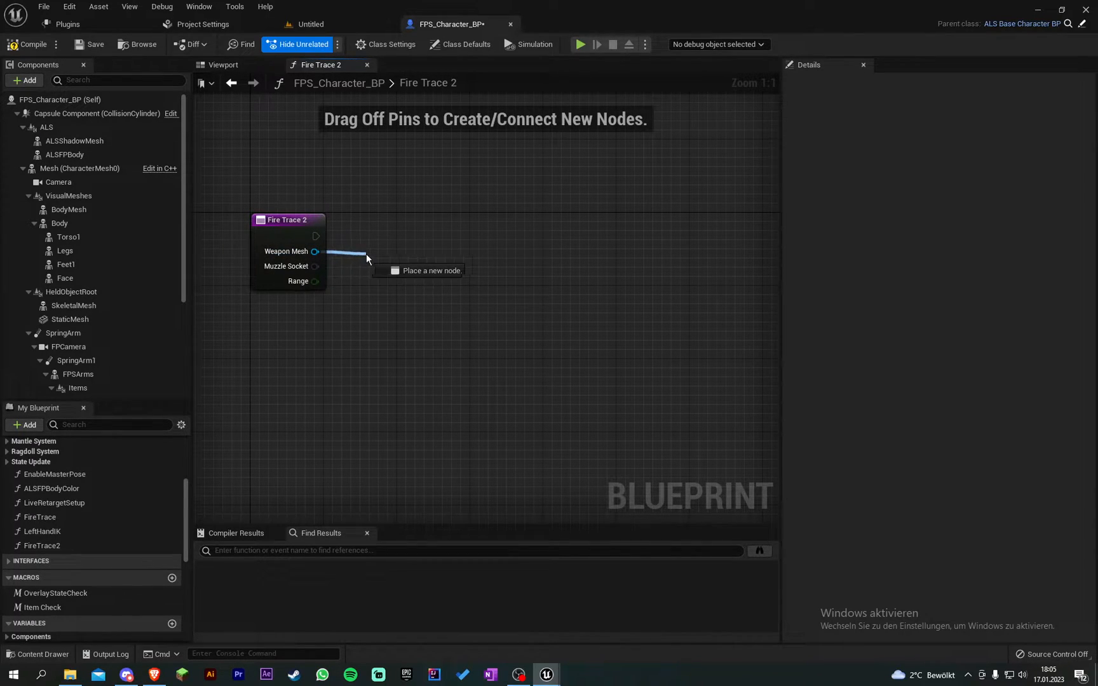
drag(366, 254, 370, 251)
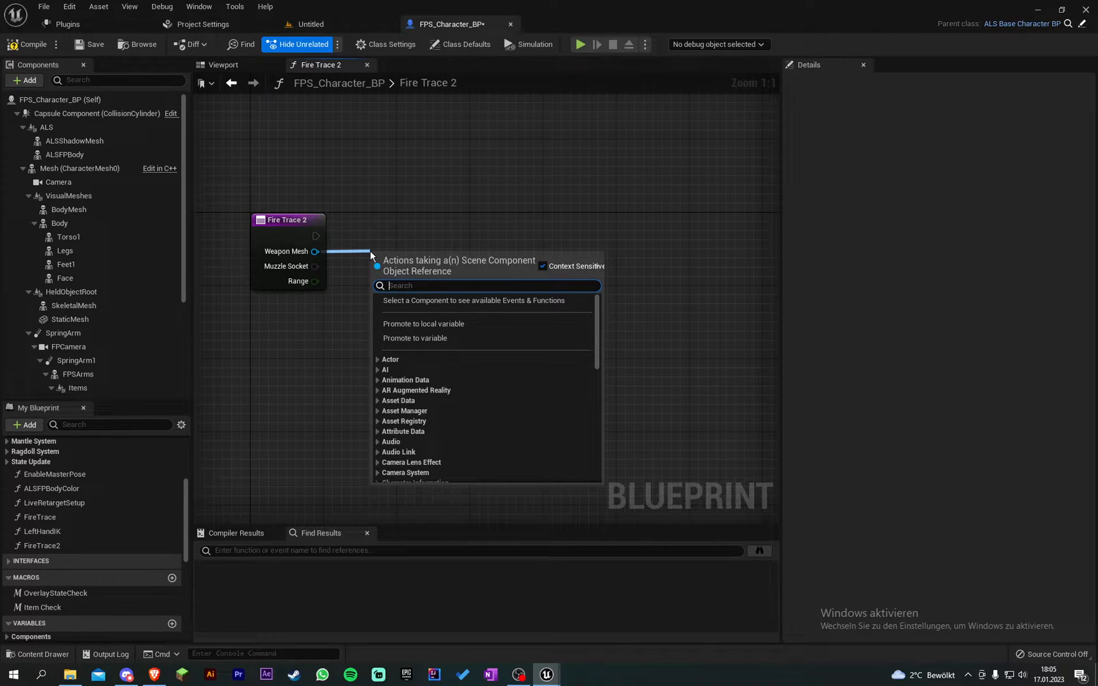
text(get socket na)
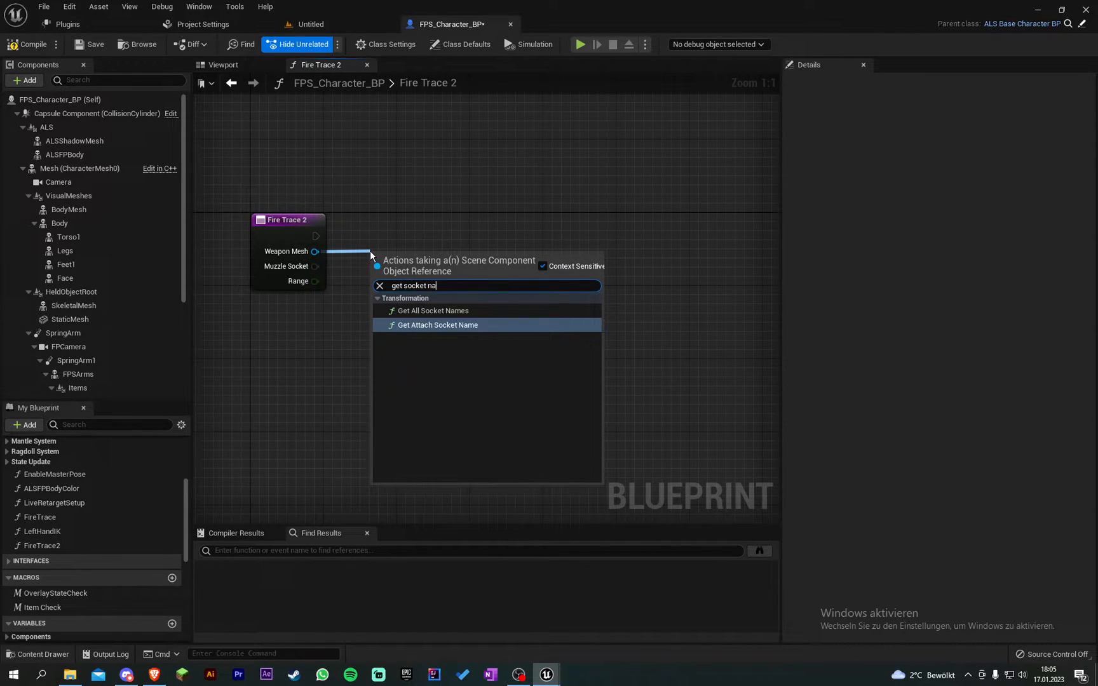
key(BackSpace)
key(BackSpace)
text(lo)
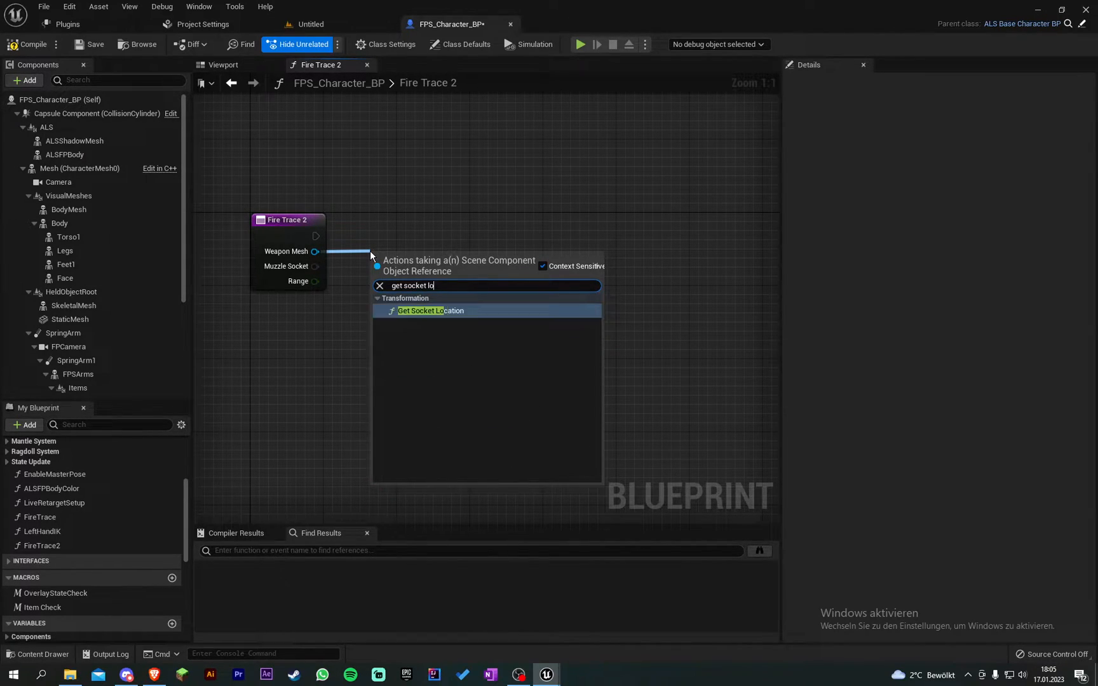
key(Return)
drag(399, 258, 415, 230)
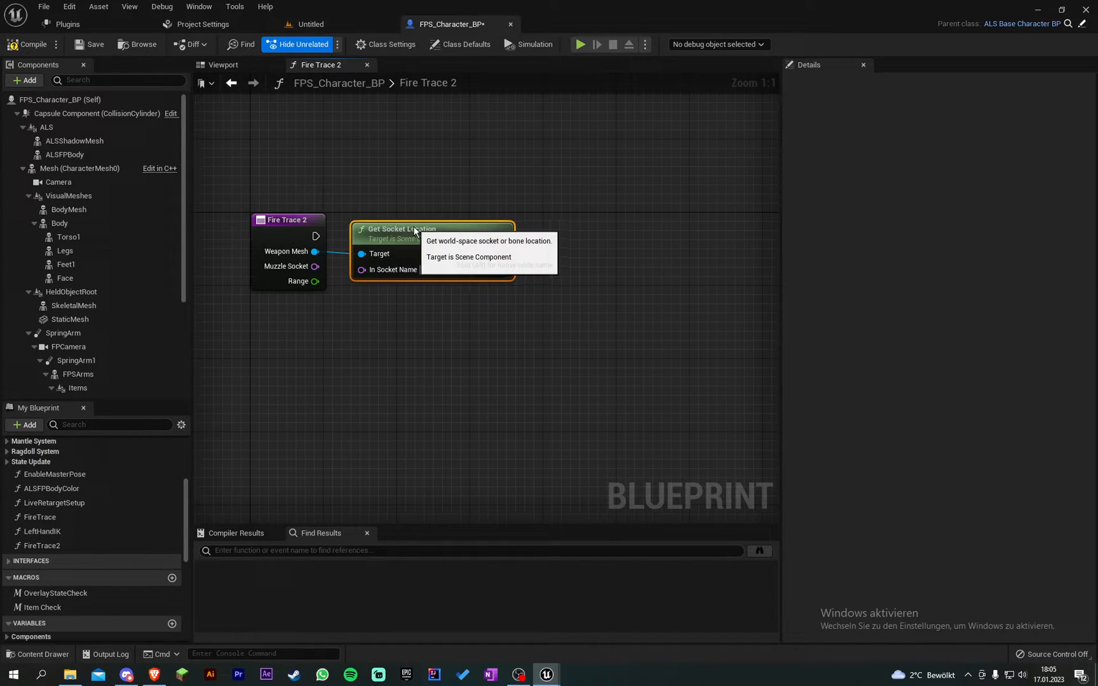
click(288, 219)
click(420, 320)
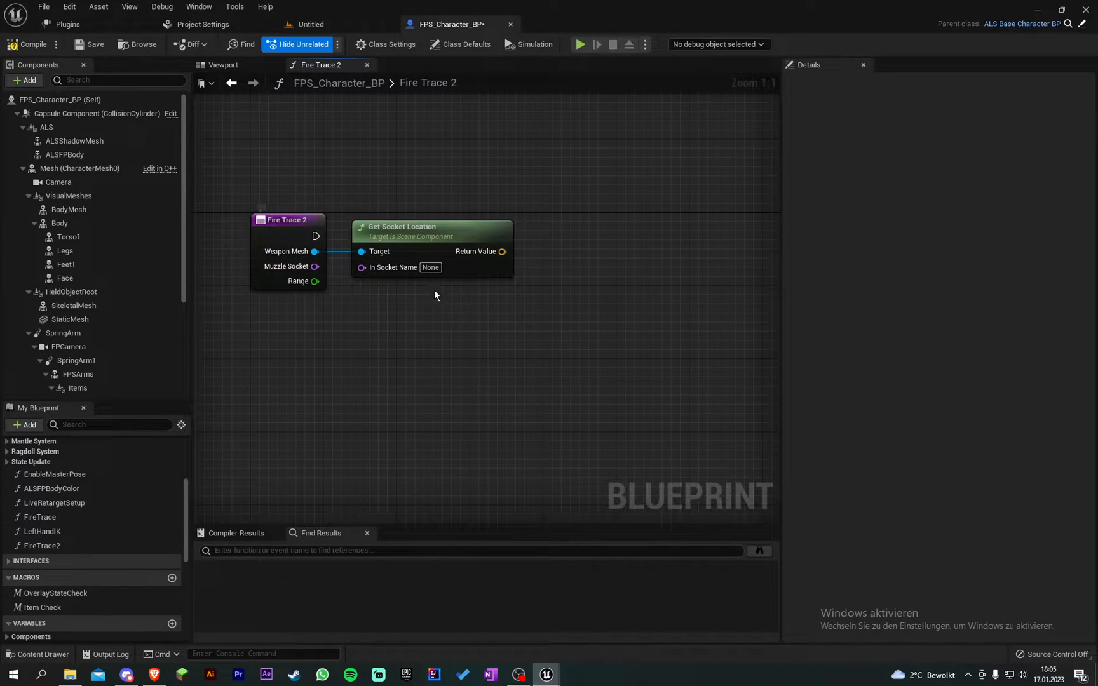
drag(363, 267, 315, 266)
scroll(480, 309, down, 1)
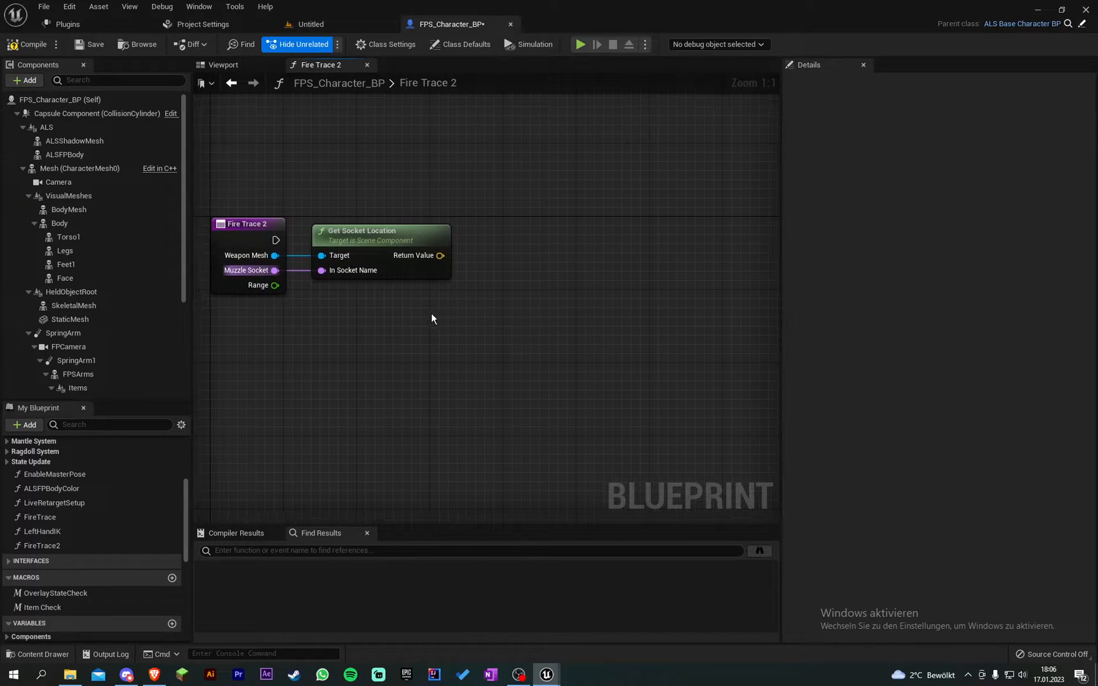
Step: Add Line Trace By Channel starting at the socket location, wired to the function's execution
drag(440, 255, 531, 257)
text(line trace by)
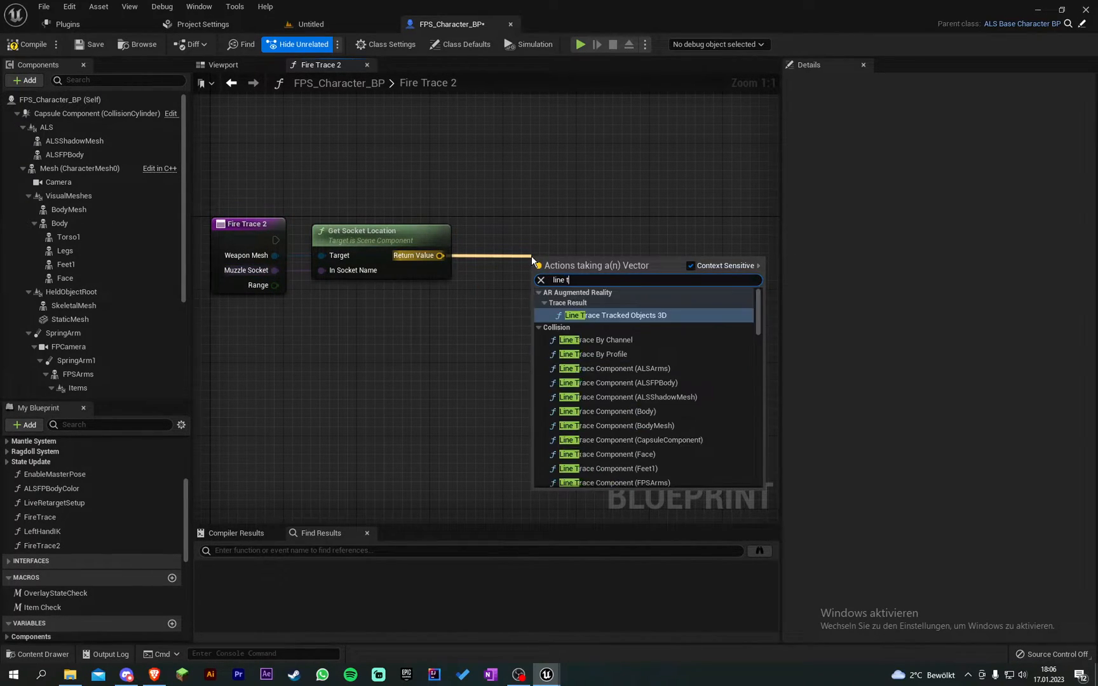
key(Return)
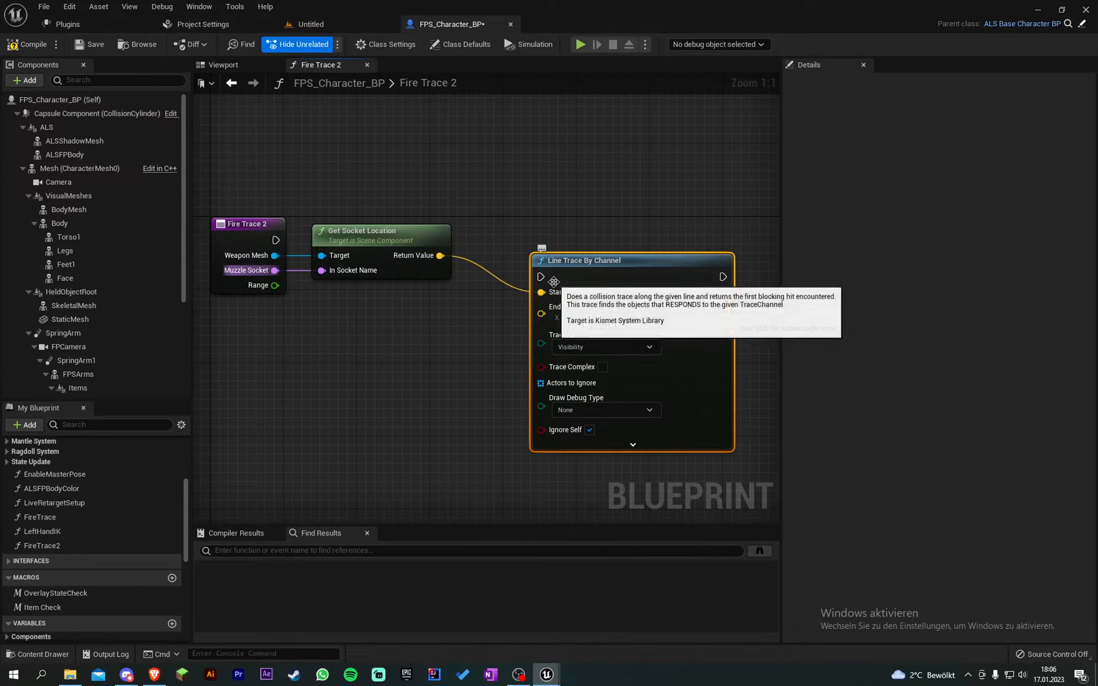
drag(275, 239, 540, 276)
drag(664, 285, 682, 250)
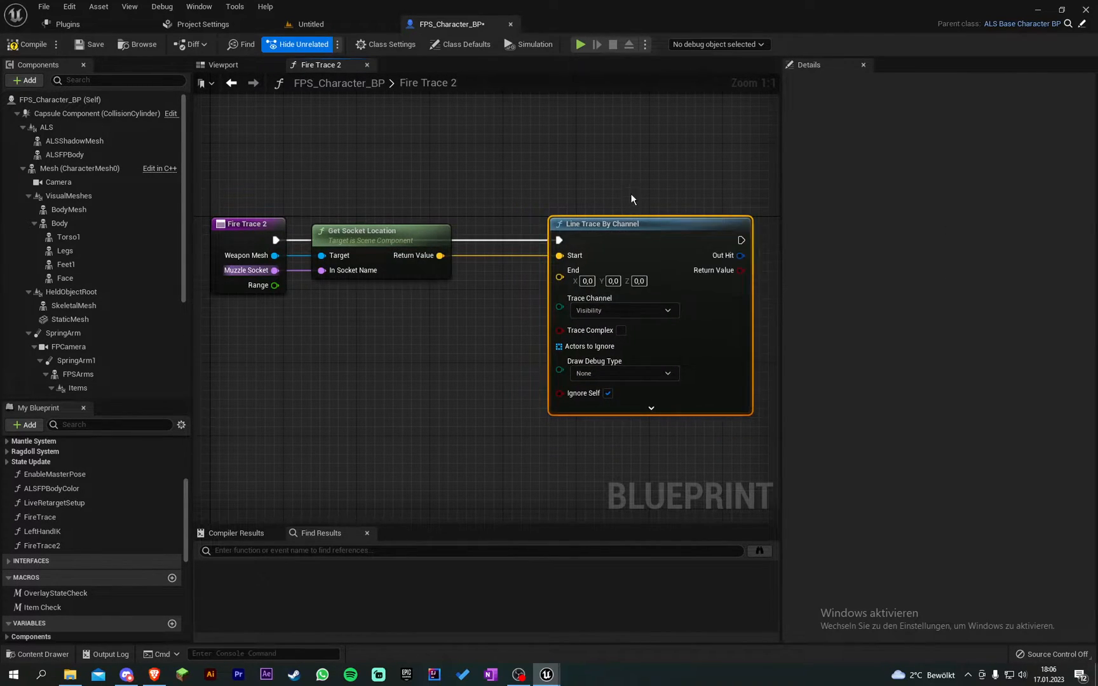
right_drag(631, 193, 623, 159)
right_drag(461, 166, 535, 183)
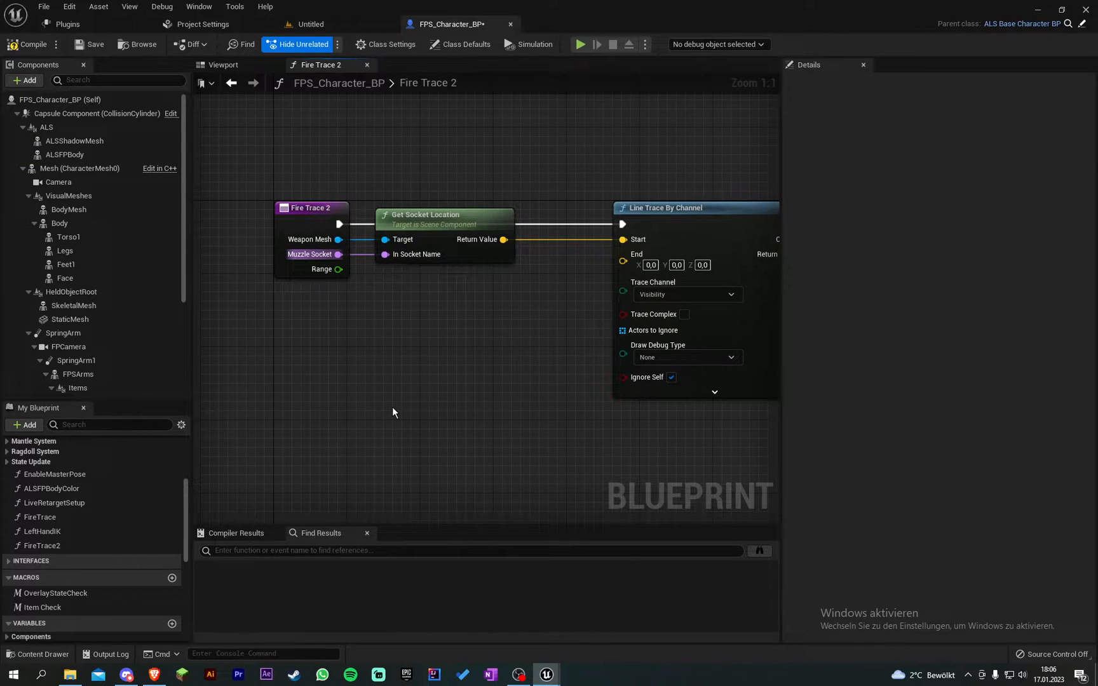
right_drag(392, 407, 443, 414)
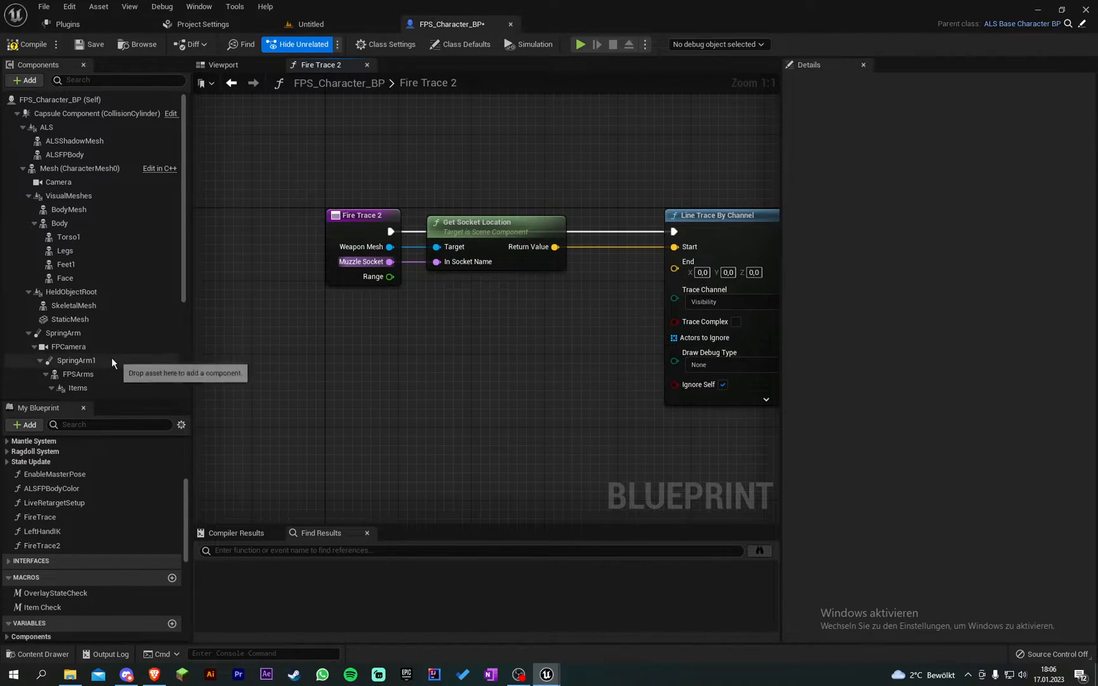
Step: Add the FPCamera component's Get Forward Vector feeding a multiply node
drag(68, 347, 418, 367)
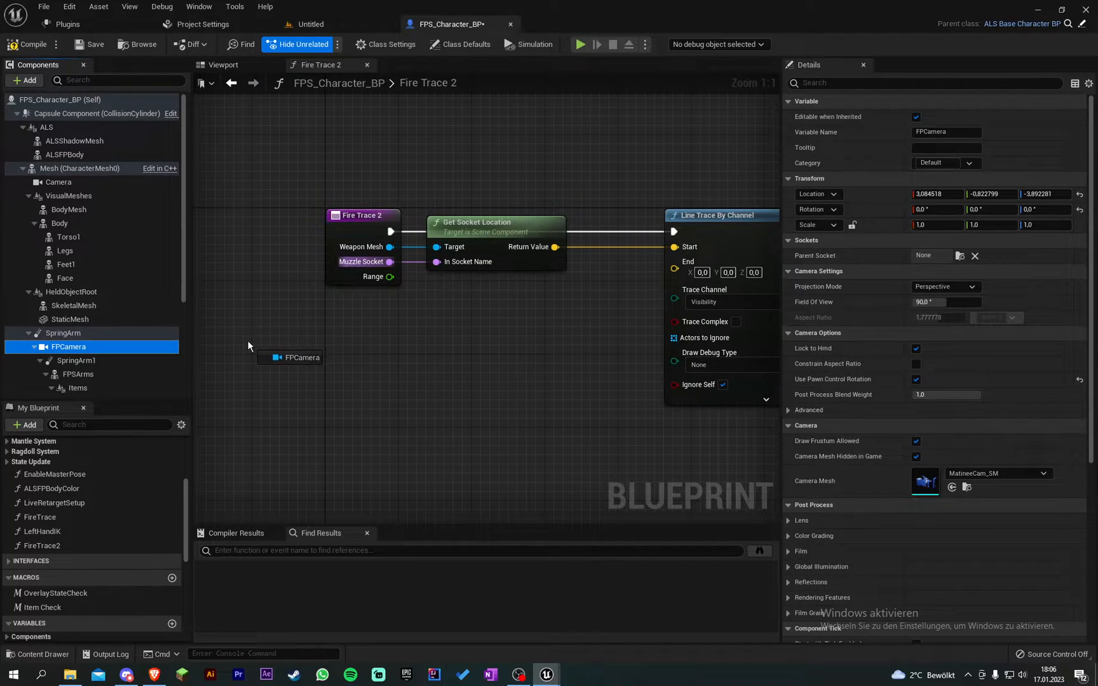
mouse_move(296, 357)
mouse_down()
mouse_move(254, 337)
mouse_move(339, 338)
mouse_up()
text(get forwa)
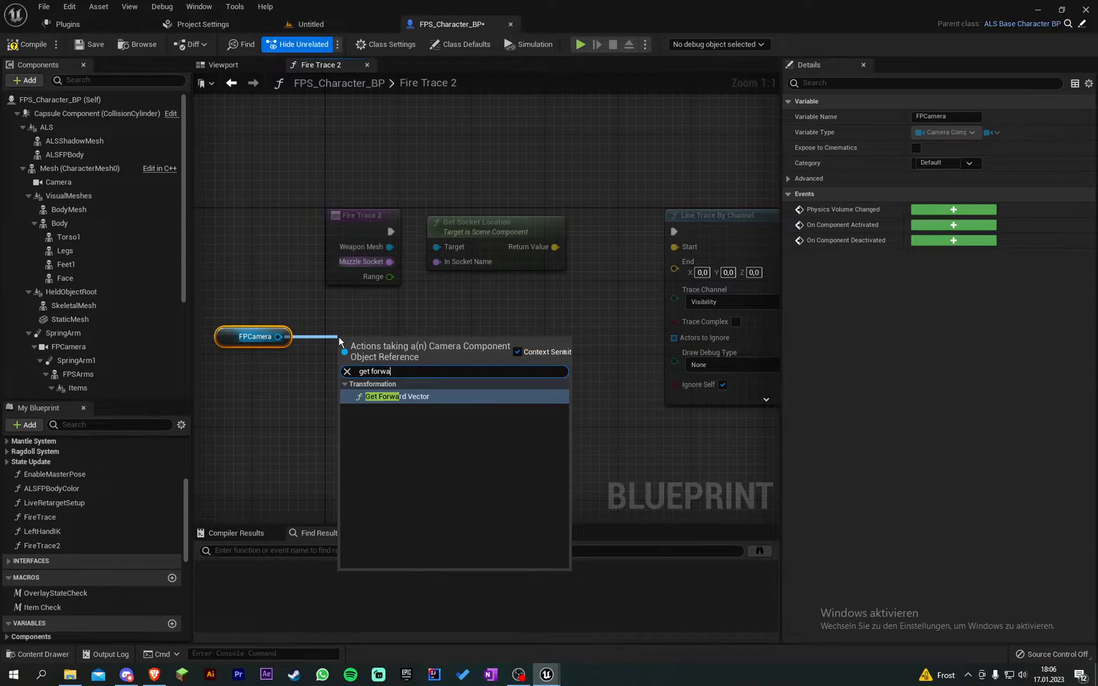
key(Return)
mouse_move(352, 344)
mouse_down()
mouse_move(338, 327)
mouse_move(422, 329)
mouse_move(483, 343)
mouse_move(497, 361)
mouse_up()
shift+click(253, 337)
text(*)
key(Return)
Step: Multiply the forward vector by a Range getter node
right_click(316, 417)
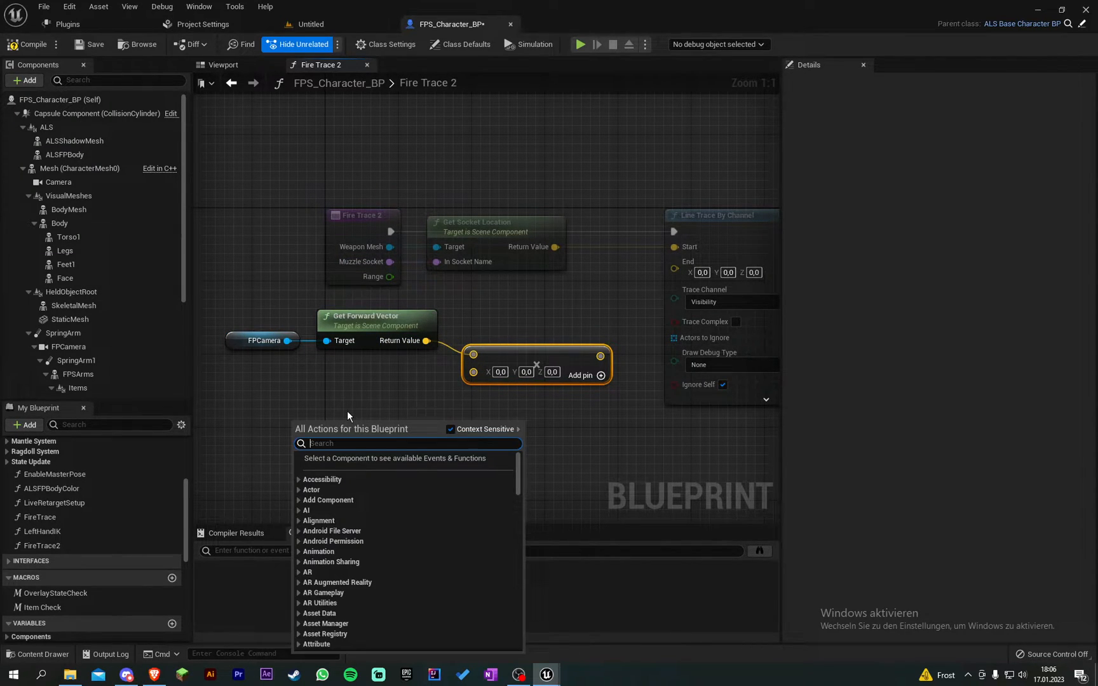
click(346, 411)
drag(391, 276, 477, 377)
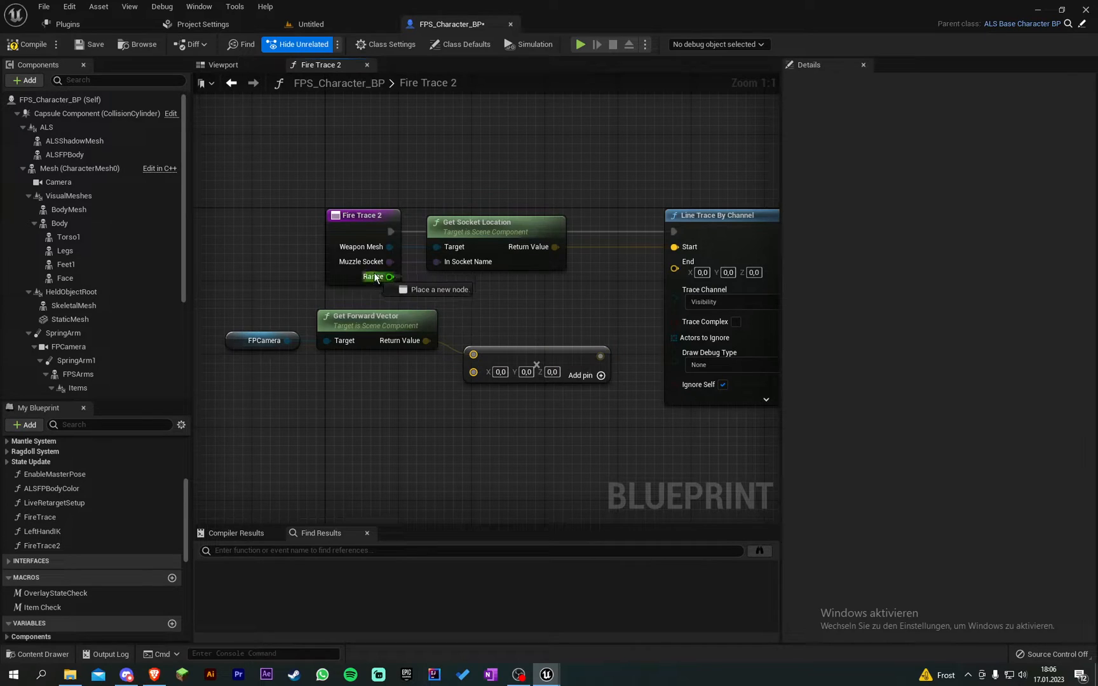
right_click(372, 371)
text(get range)
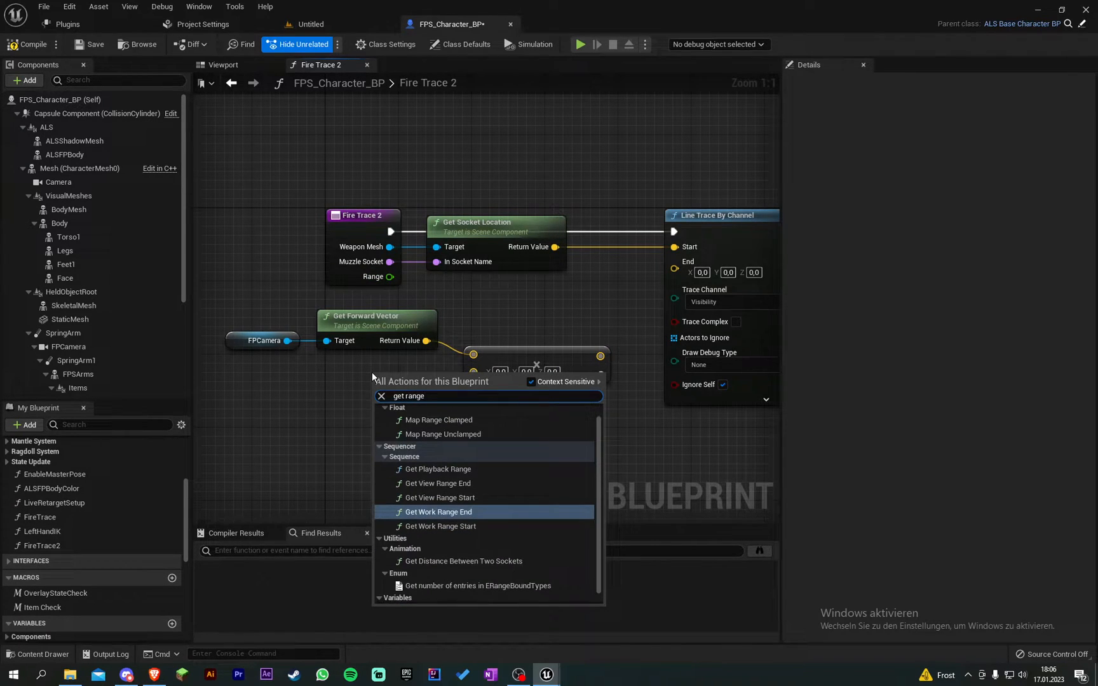
click(457, 593)
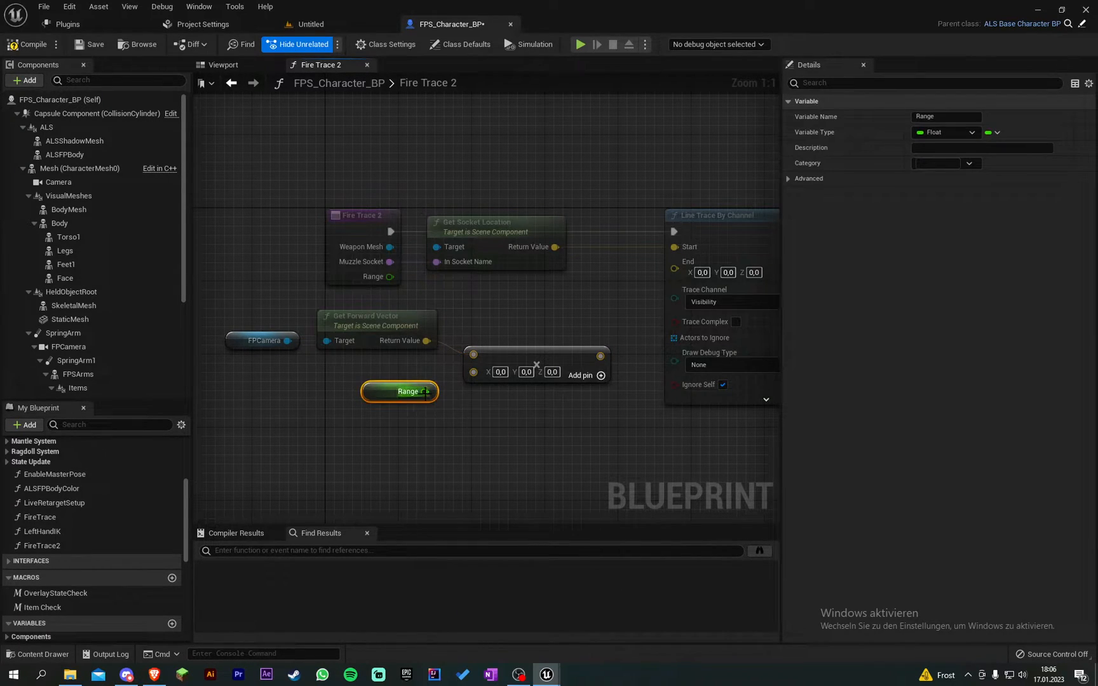
mouse_move(426, 390)
mouse_down()
mouse_move(474, 372)
mouse_move(472, 360)
mouse_up()
drag(380, 391, 382, 380)
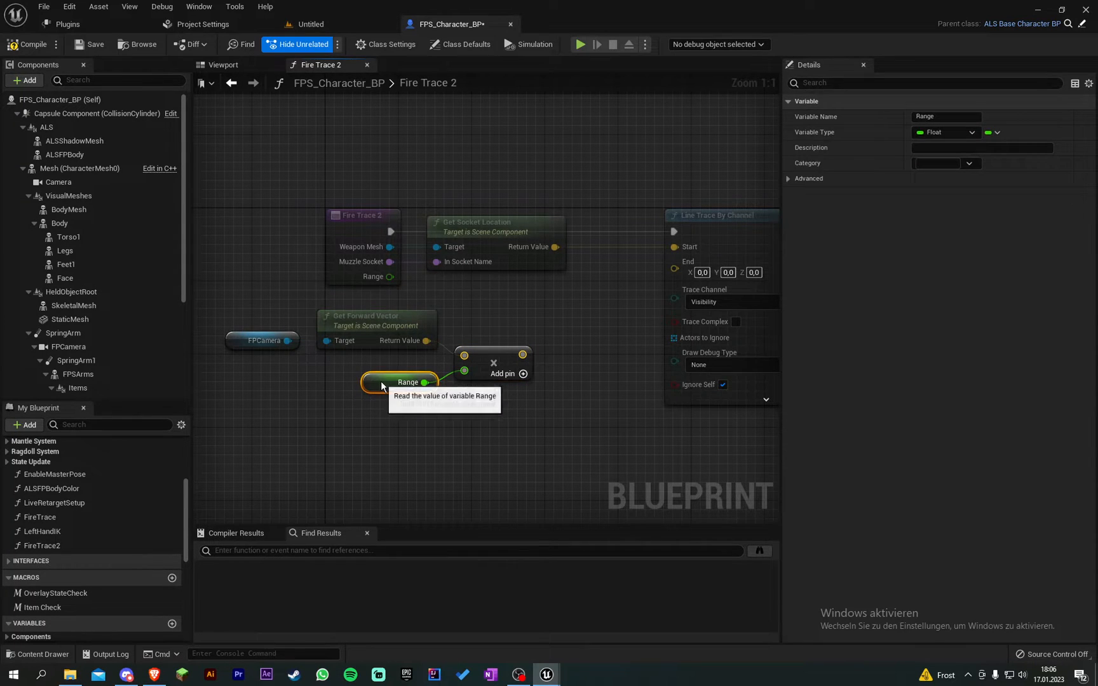
click(606, 408)
right_drag(593, 376, 549, 369)
Step: Add the scaled forward vector to the socket location with an add node
right_drag(513, 255, 385, 240)
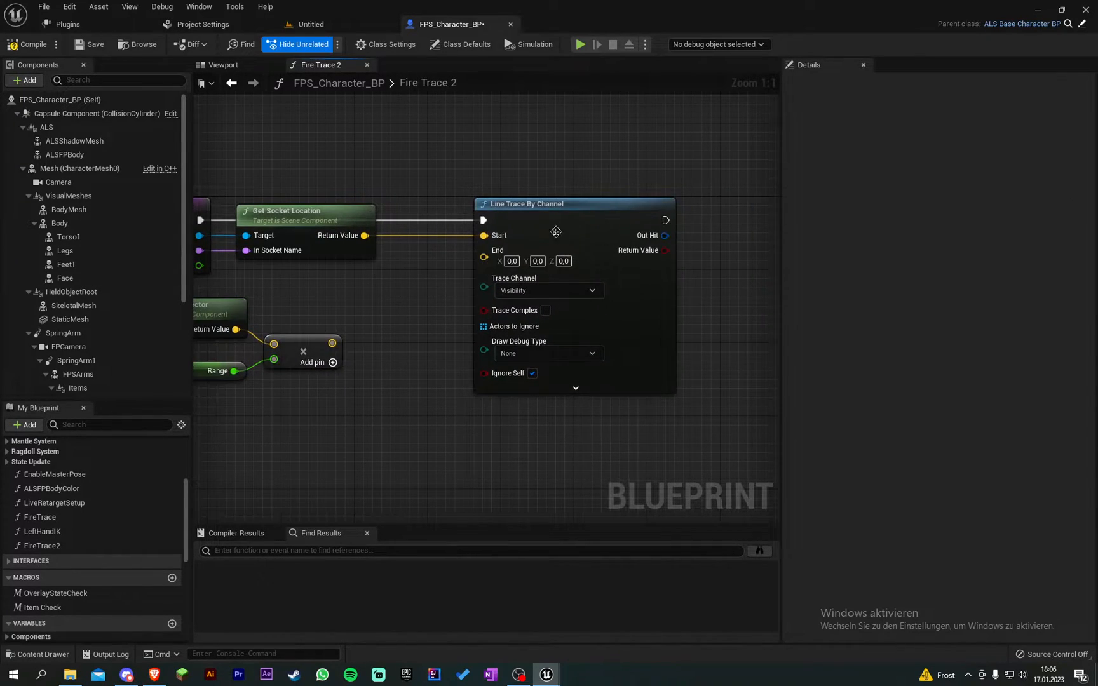
drag(549, 206, 681, 216)
right_drag(601, 258, 544, 187)
mouse_move(464, 227)
ctrl+mouse_down()
mouse_move(446, 228)
mouse_move(511, 280)
mouse_move(431, 335)
ctrl+mouse_up()
text(break)
key(Return)
right_drag(462, 295, 506, 286)
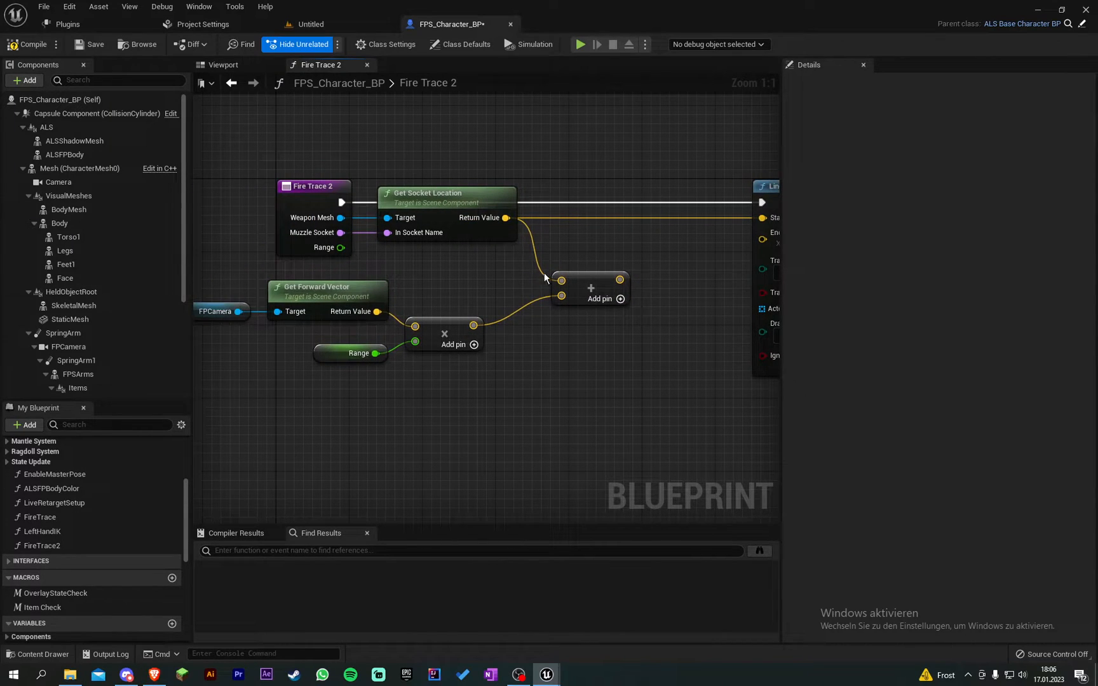
Step: Feed the summed vector into the line trace End pin and tidy the layout
right_drag(600, 360, 412, 259)
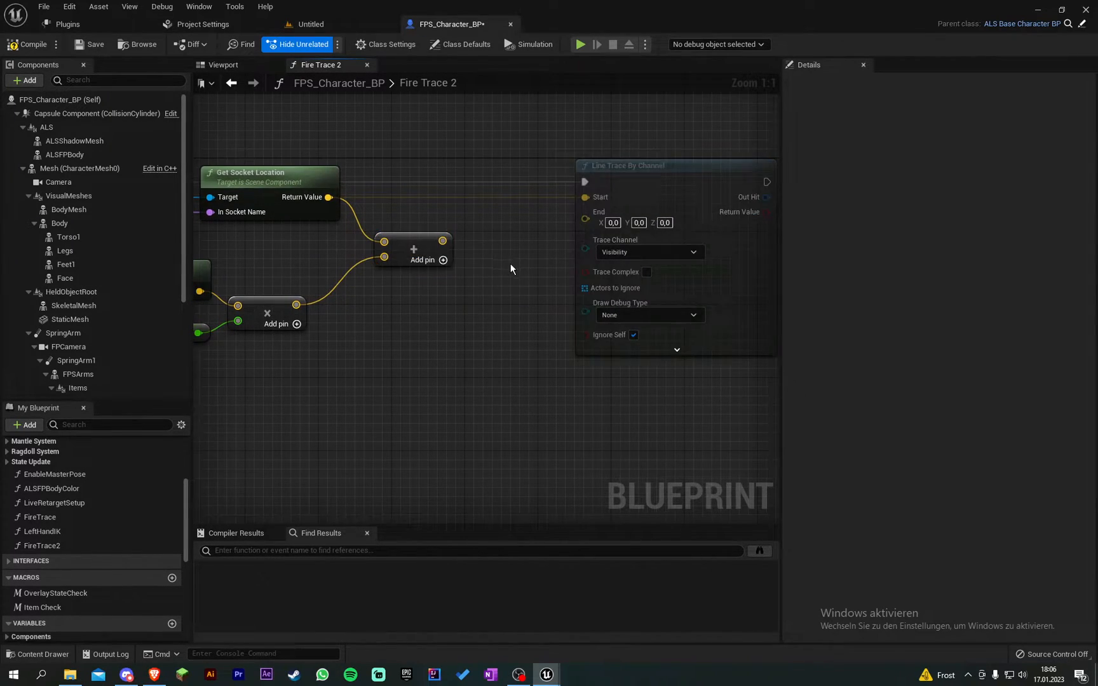
right_drag(511, 263, 420, 293)
drag(390, 270, 532, 248)
right_drag(429, 283, 450, 291)
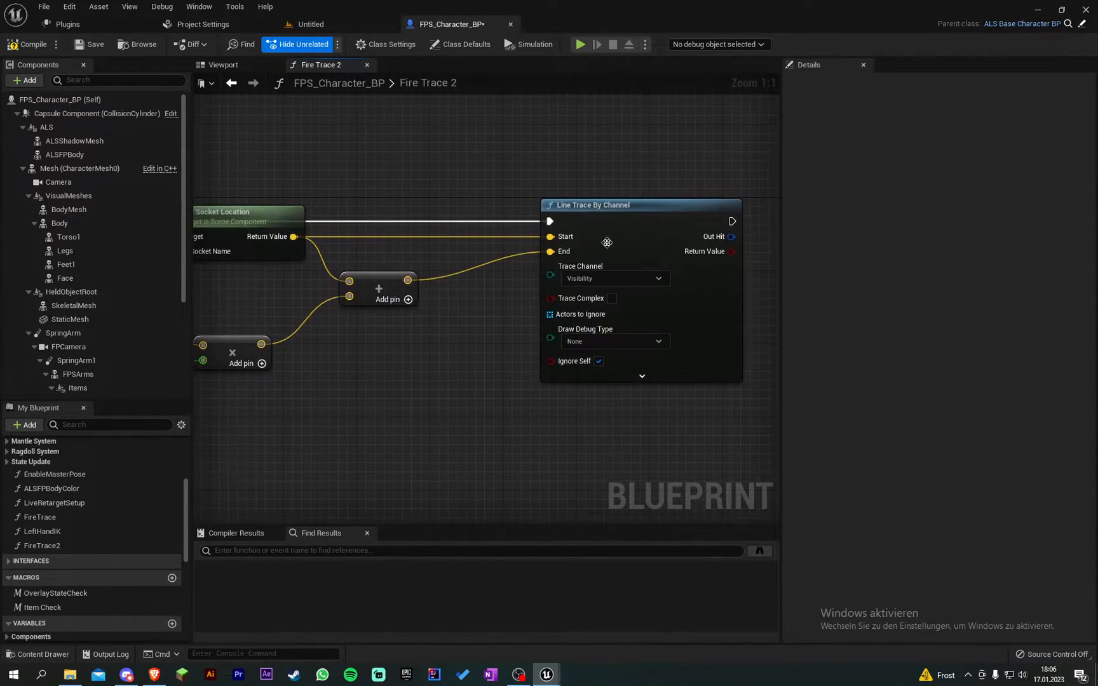
drag(601, 206, 515, 214)
click(498, 157)
right_drag(494, 160, 475, 163)
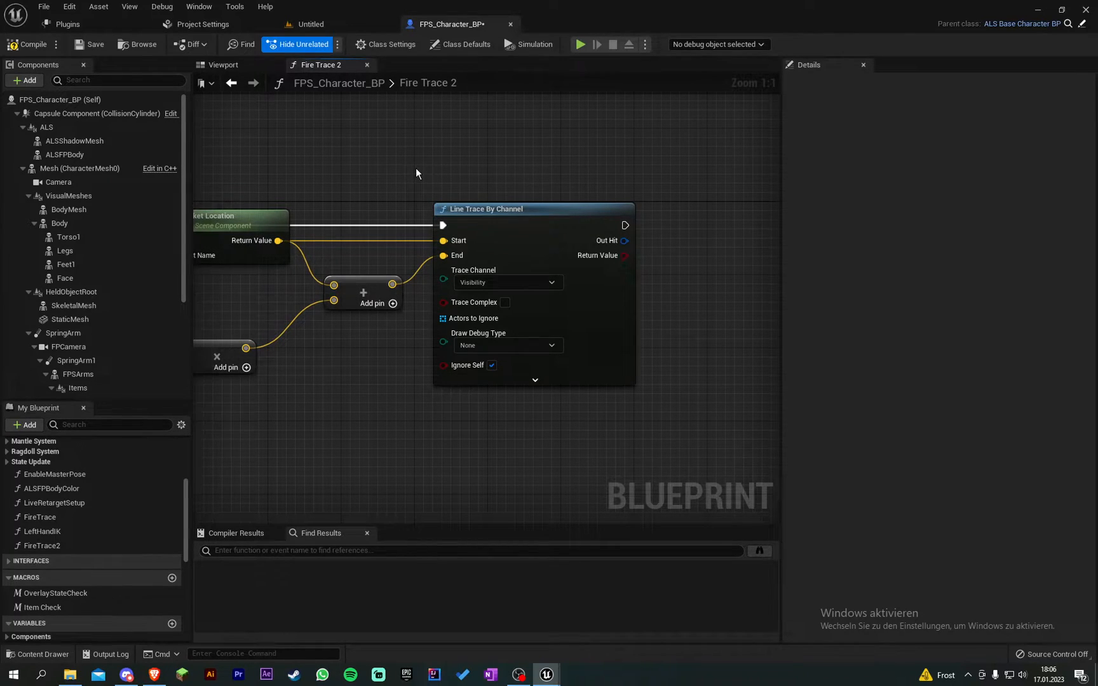
right_drag(416, 169, 258, 196)
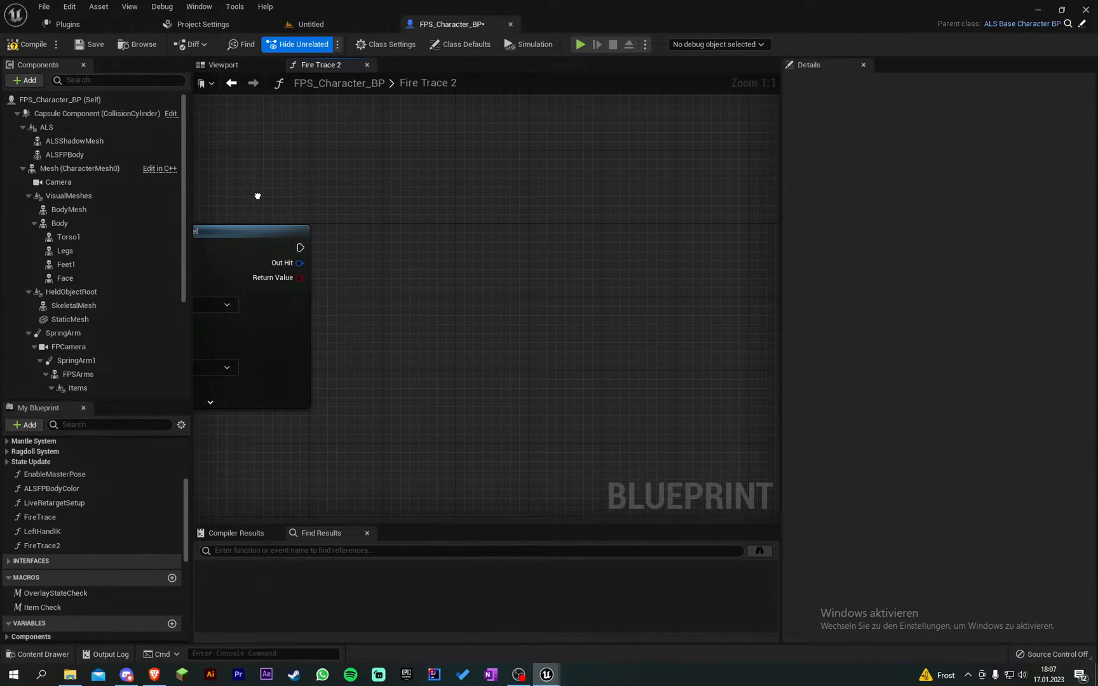
Step: Add a Return Node after the line trace outputting its Out Hit result
right_click(472, 242)
click(507, 300)
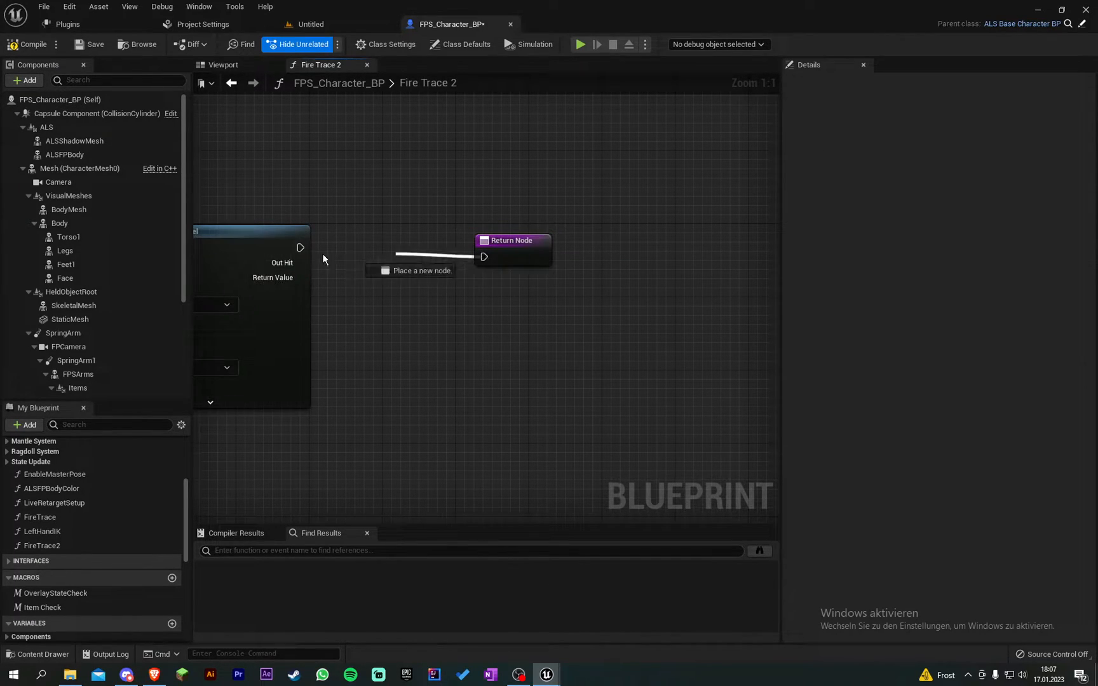
drag(483, 257, 300, 247)
drag(511, 241, 494, 231)
click(454, 209)
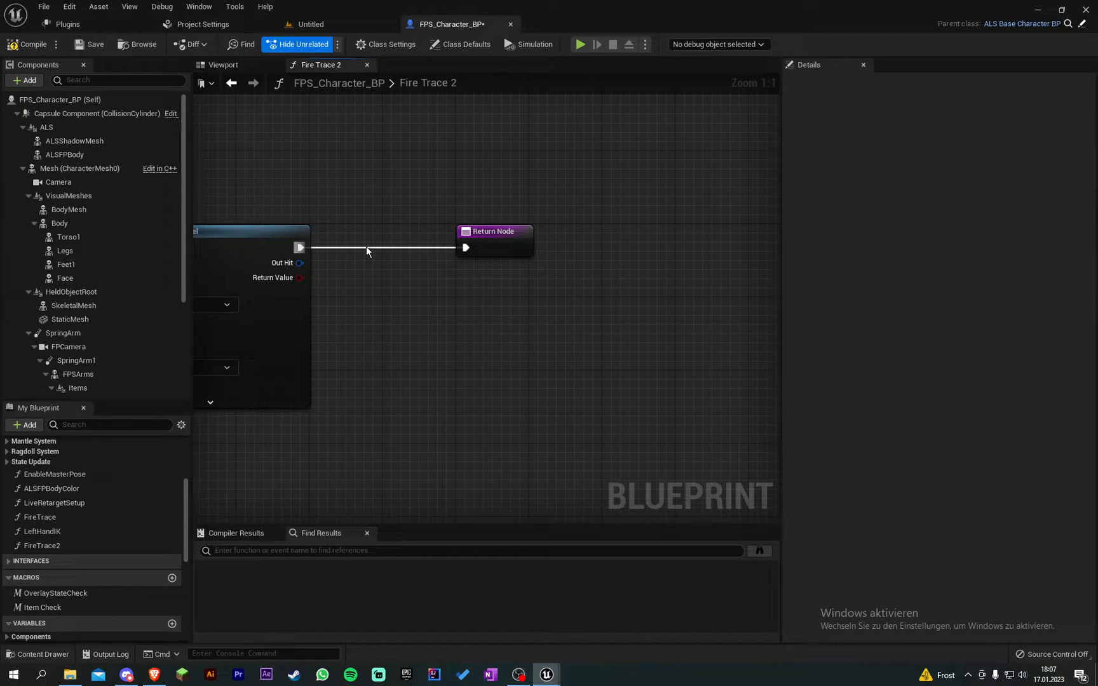
drag(299, 262, 495, 236)
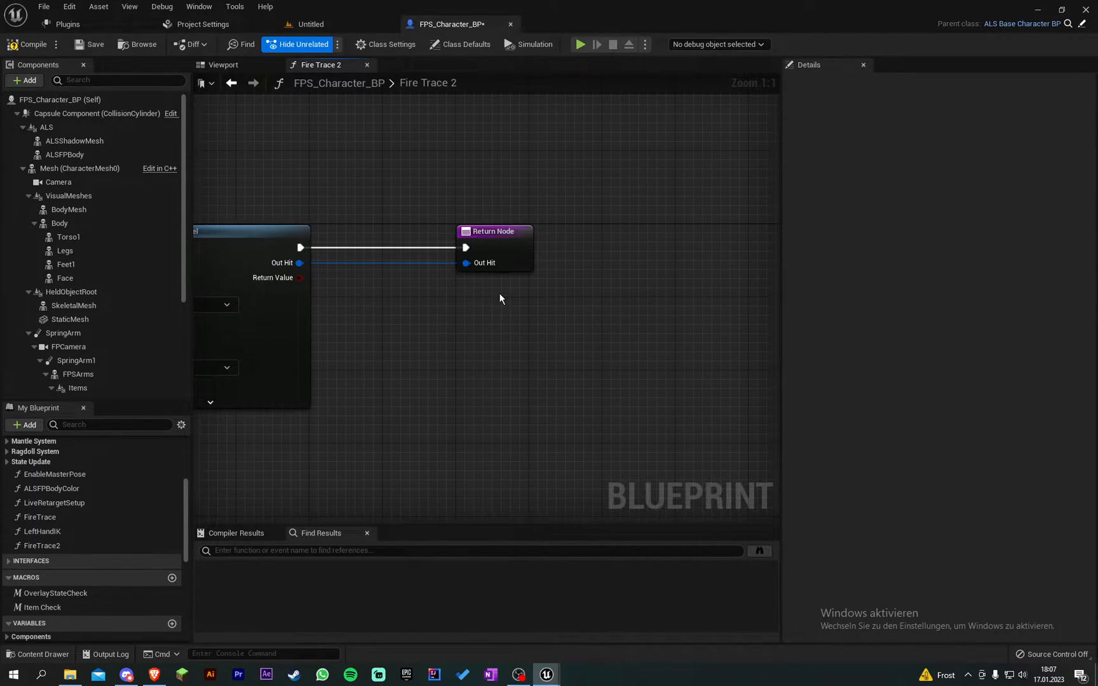
Step: Delete the return node and pull a connection from Out Hit to list actions
right_drag(500, 299, 601, 292)
mouse_move(532, 274)
right_down()
mouse_move(472, 268)
mouse_move(455, 233)
right_up()
click(592, 232)
key(Delete)
drag(354, 263, 436, 268)
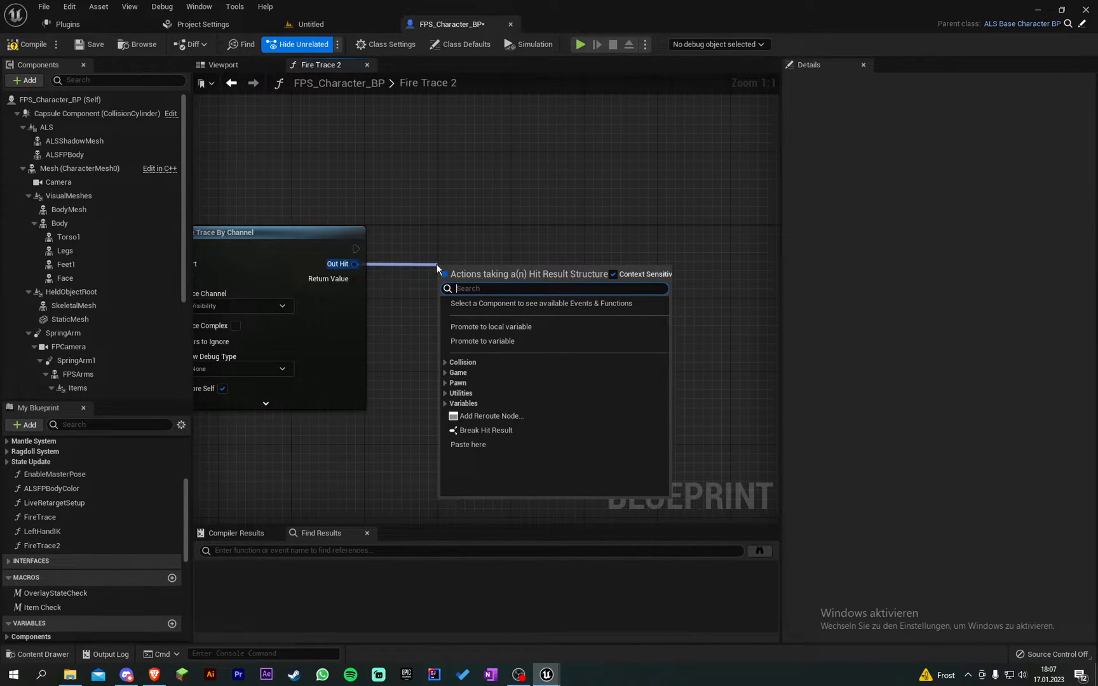
text(bre)
Step: Create an expanded Break Hit Result node from the trace's Out Hit
key(Return)
drag(477, 273, 454, 261)
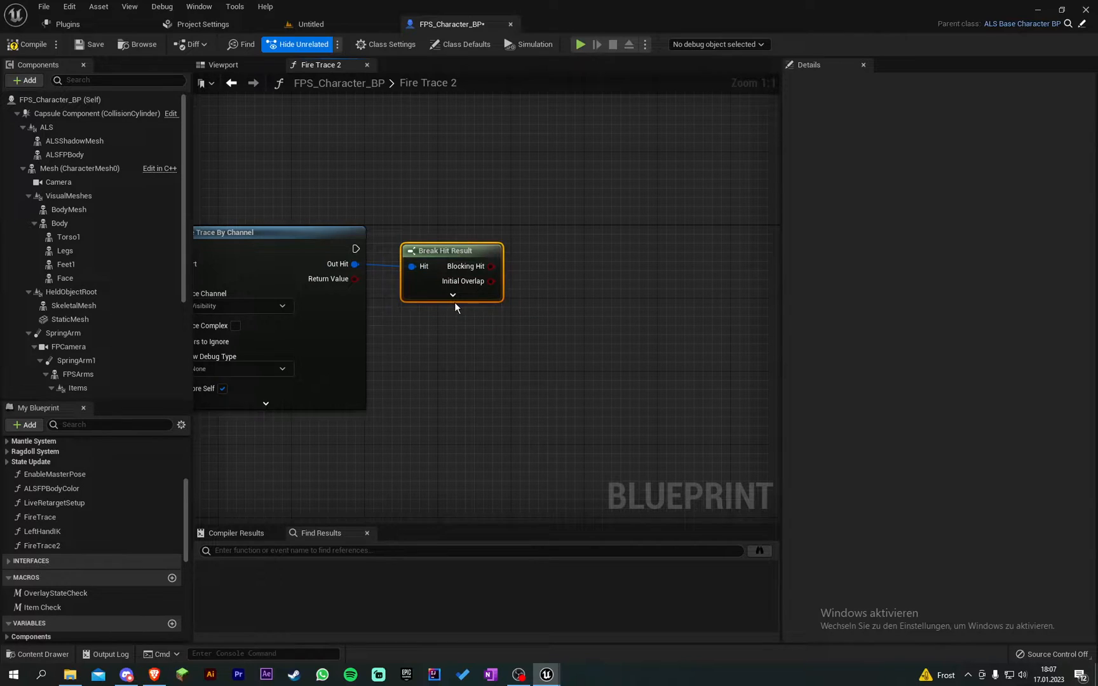
click(453, 295)
right_drag(549, 326, 454, 274)
Step: Cast the Hit Actor to FPS_Character_BP, executed after the line trace
drag(402, 351, 465, 325)
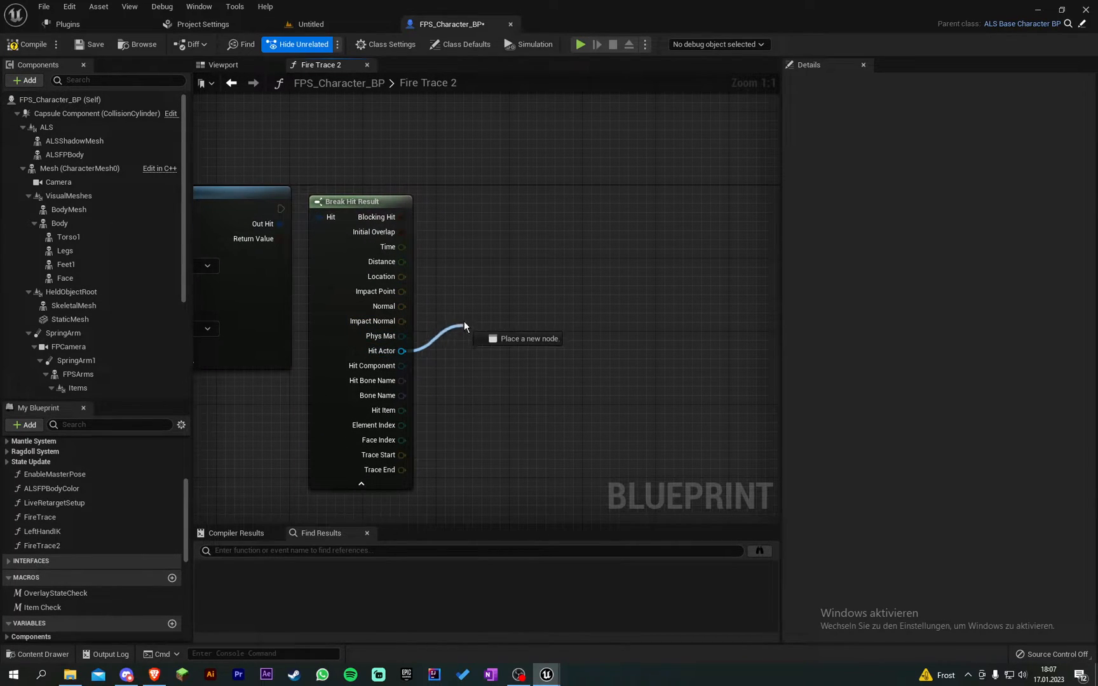
text(cast to fps)
key(Return)
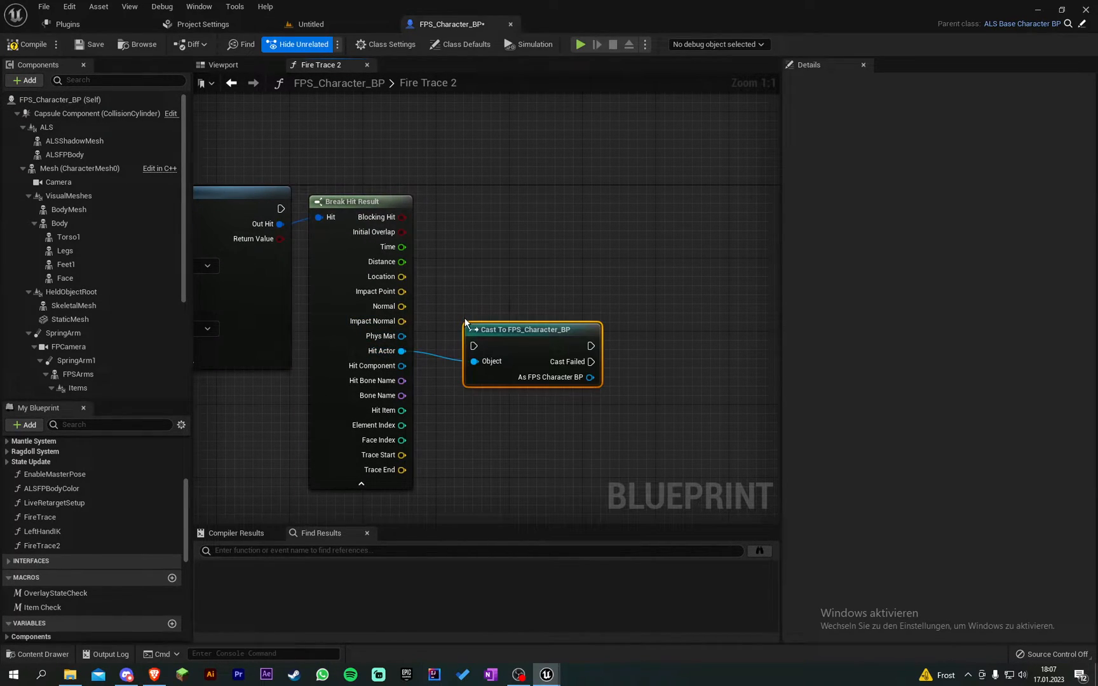
mouse_move(514, 330)
mouse_down()
mouse_move(471, 192)
mouse_move(268, 207)
mouse_up()
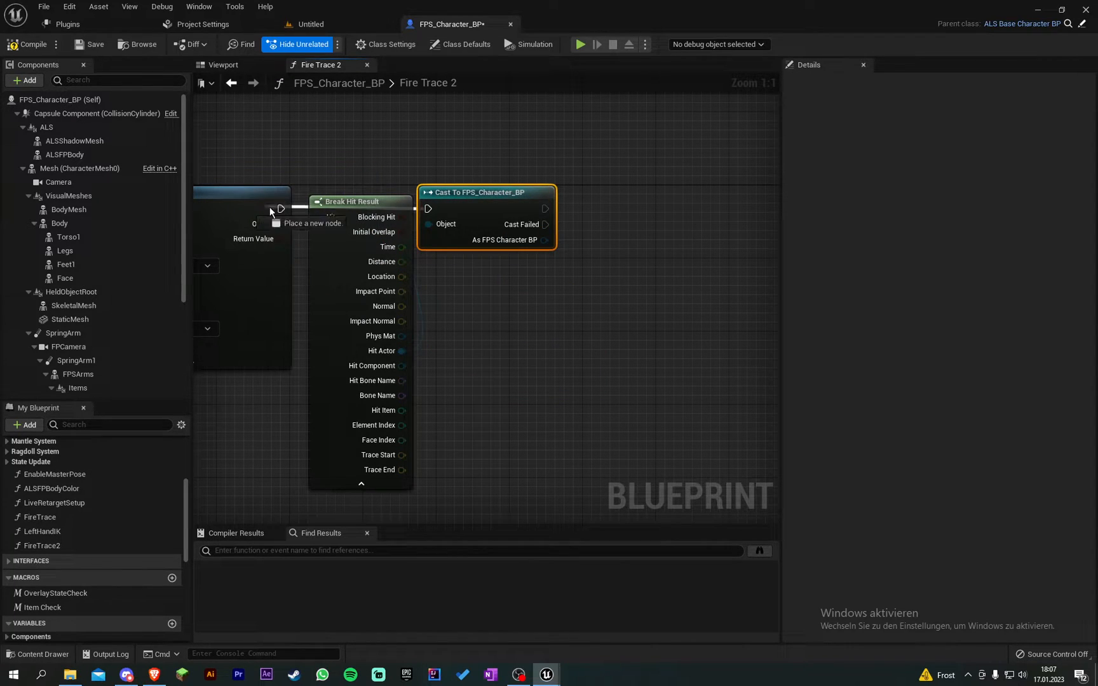
click(474, 154)
right_drag(474, 203, 435, 240)
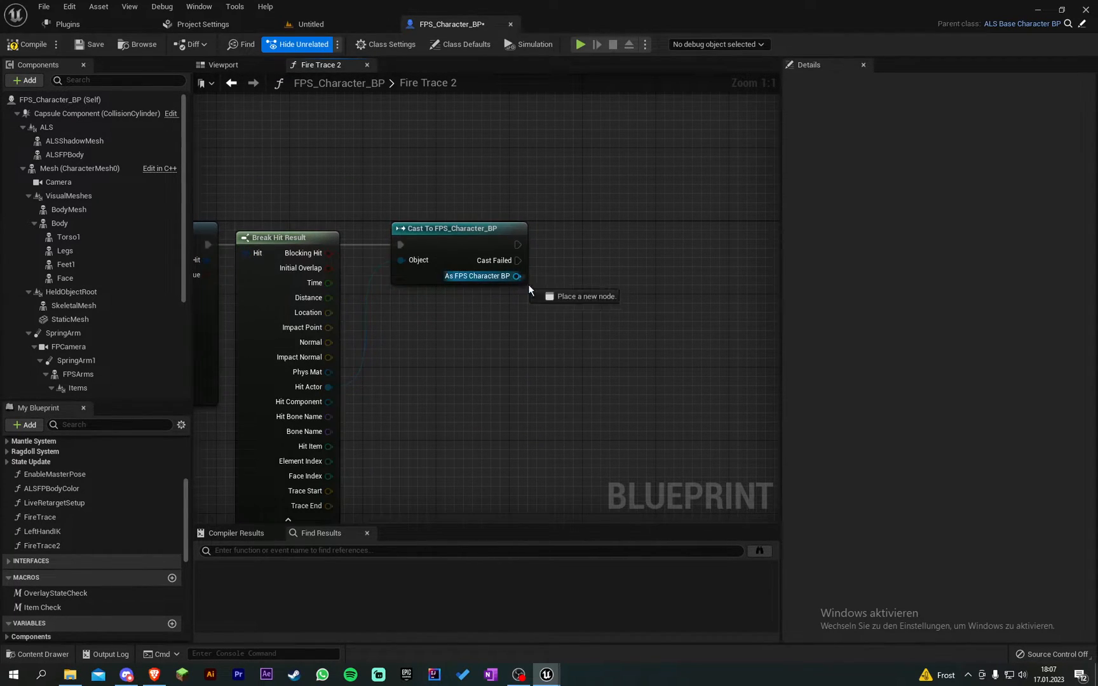
Step: Destroy the cast character with Destroy Actor and review the node chain
mouse_move(517, 275)
mouse_down()
mouse_move(574, 297)
mouse_move(570, 239)
mouse_up()
text(destroy)
key(Return)
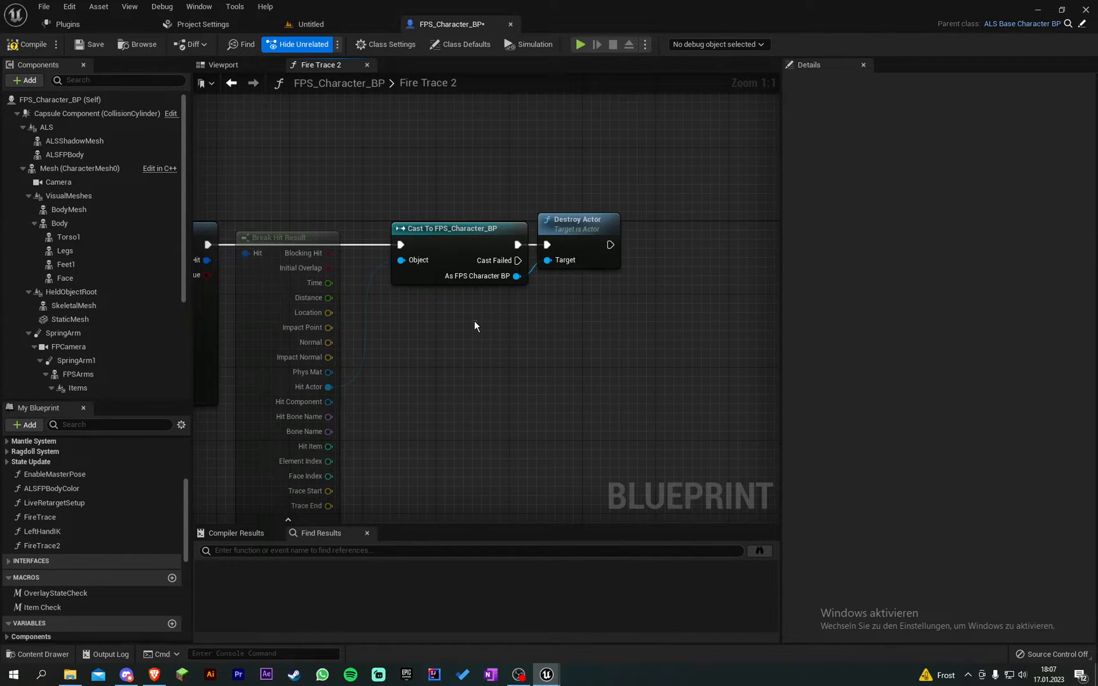
scroll(475, 320, down, 3)
mouse_move(635, 369)
mouse_down()
mouse_move(599, 227)
mouse_move(577, 197)
mouse_move(644, 280)
mouse_up()
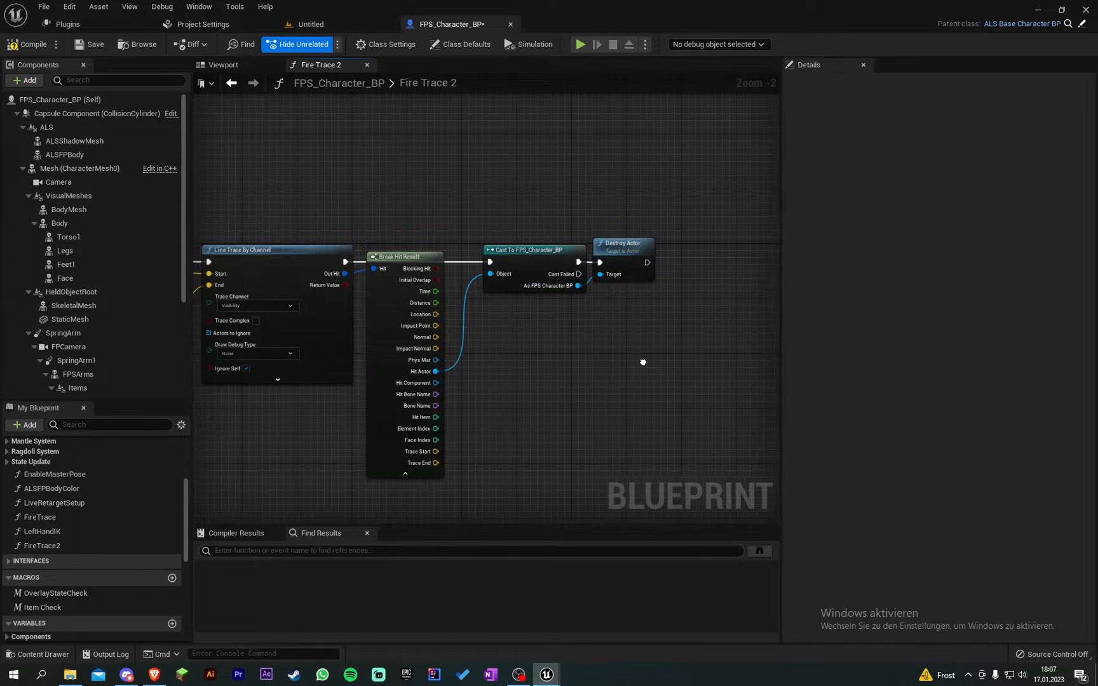
right_drag(645, 383, 656, 389)
drag(656, 388, 506, 211)
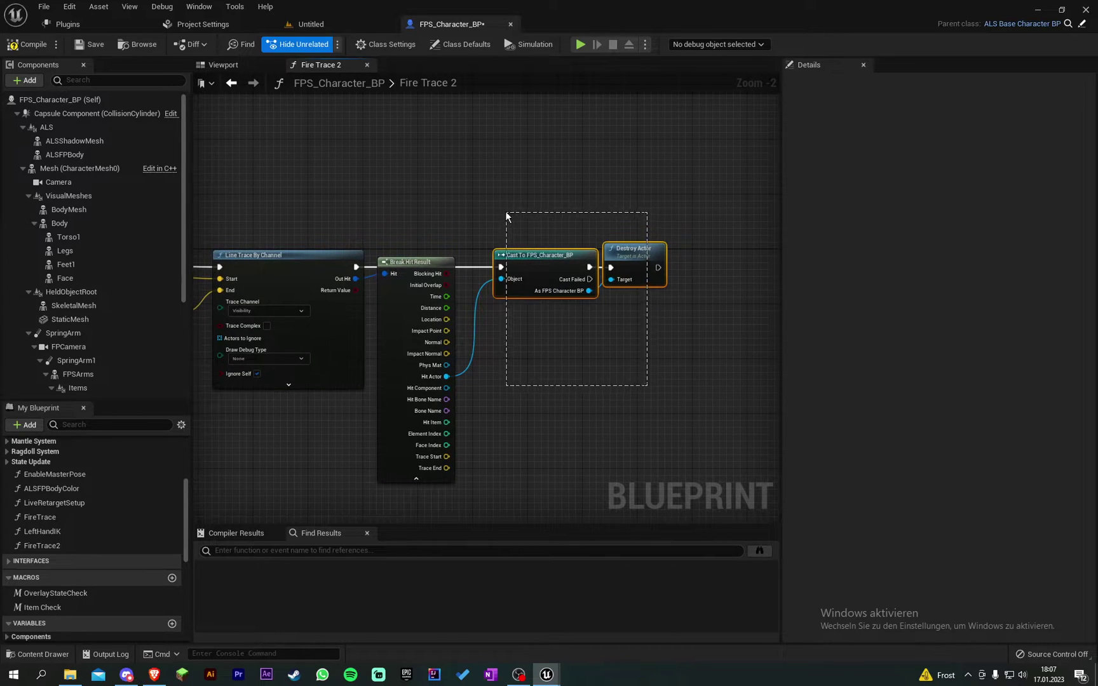
click(562, 198)
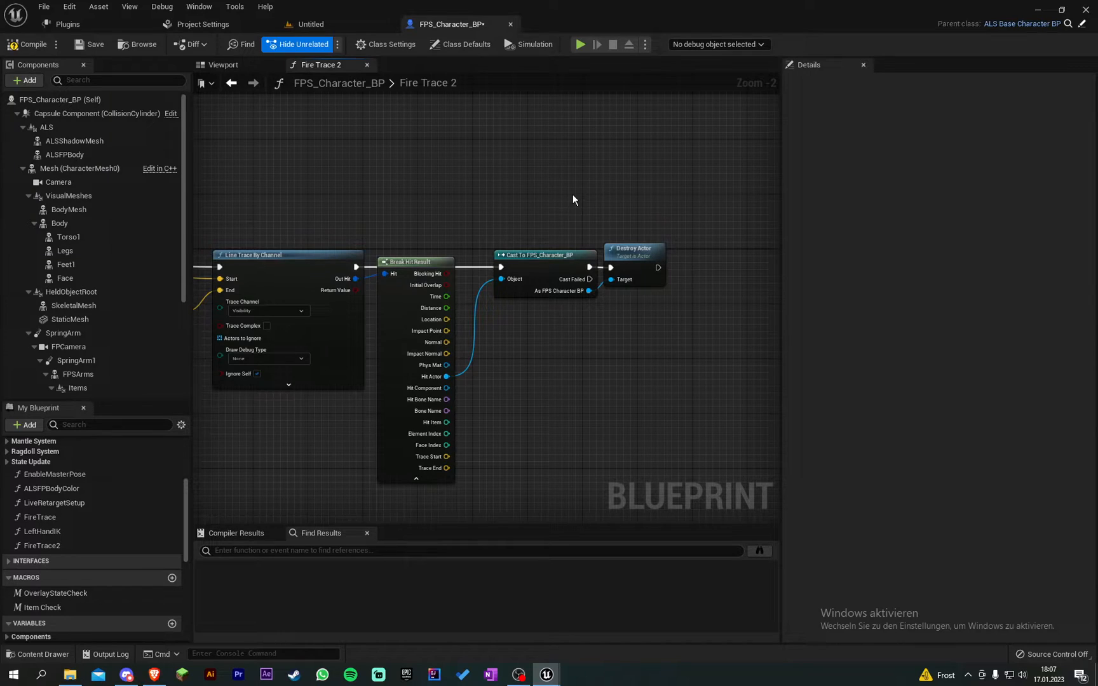
drag(678, 313, 443, 220)
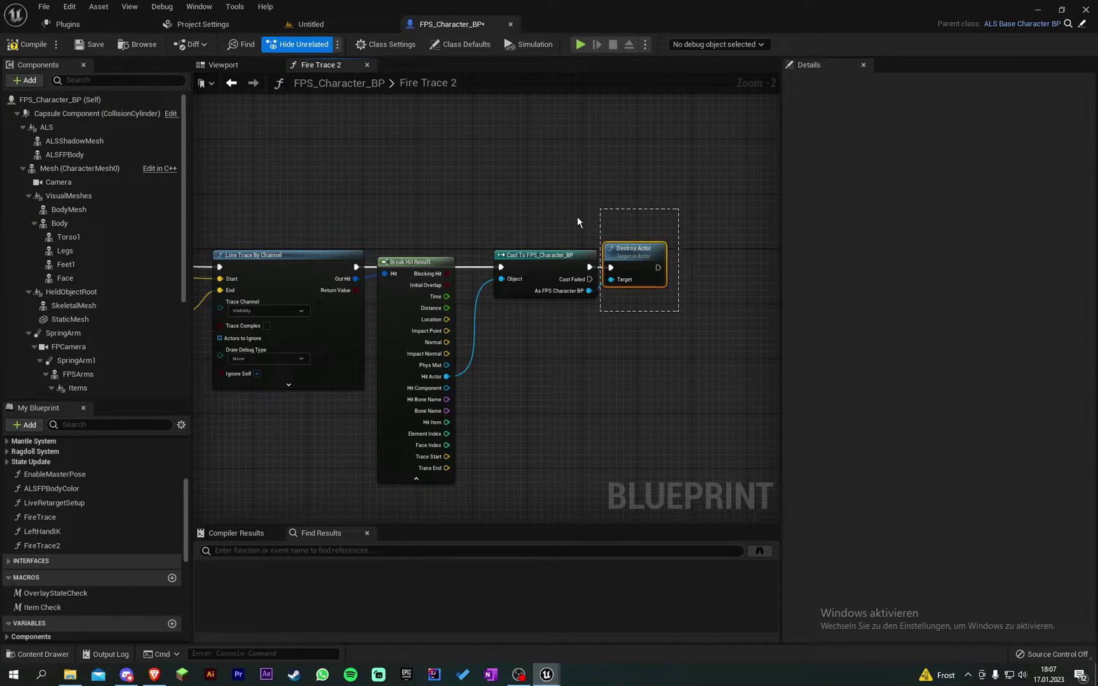
click(385, 196)
Step: Delete the Destroy Actor and character cast nodes
key(Delete)
scroll(631, 224, up, 1)
click(344, 231)
key(Delete)
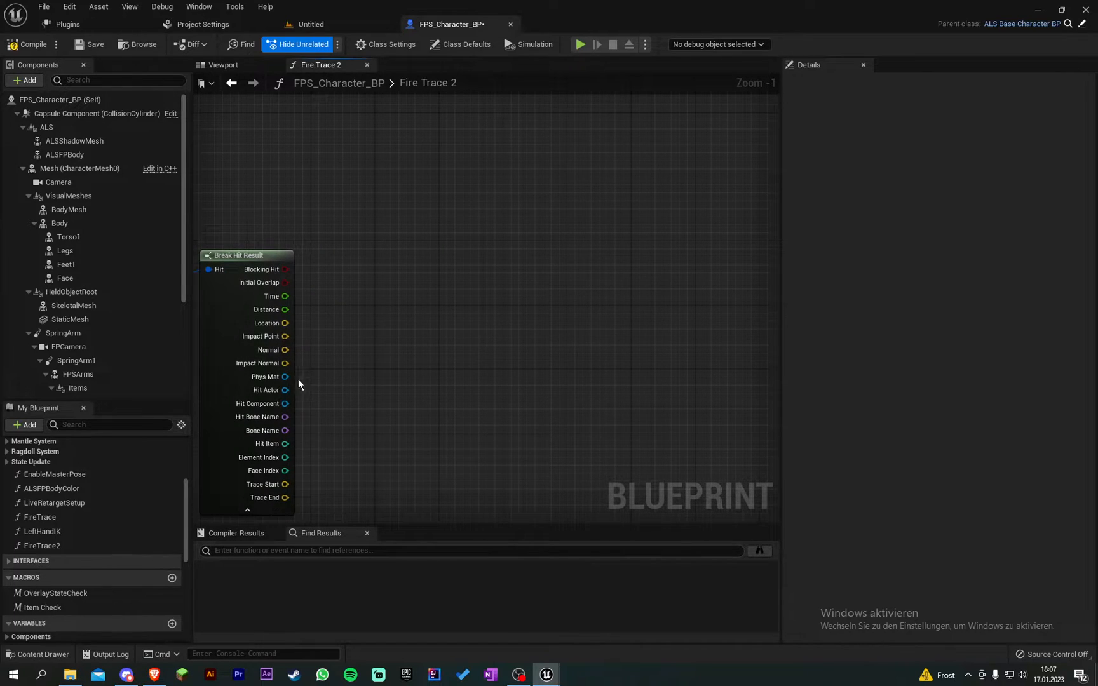
Step: Cast the Hit Actor to BP_ExplosiveBarrel_Destructible instead
drag(285, 390, 360, 272)
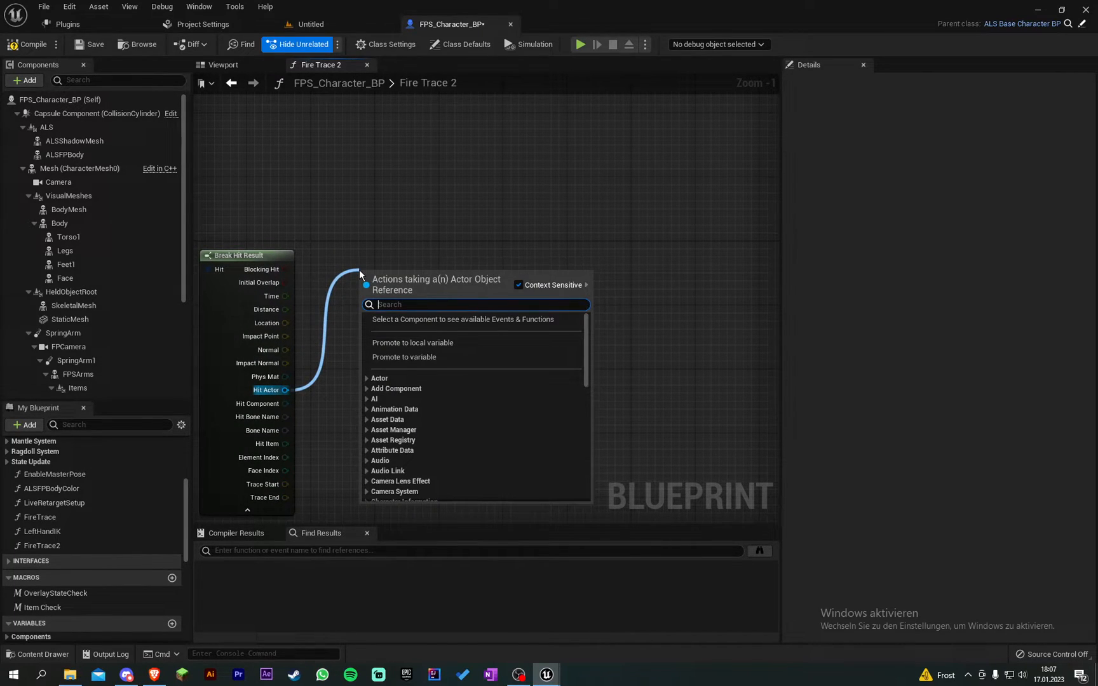
text(explo)
key(Return)
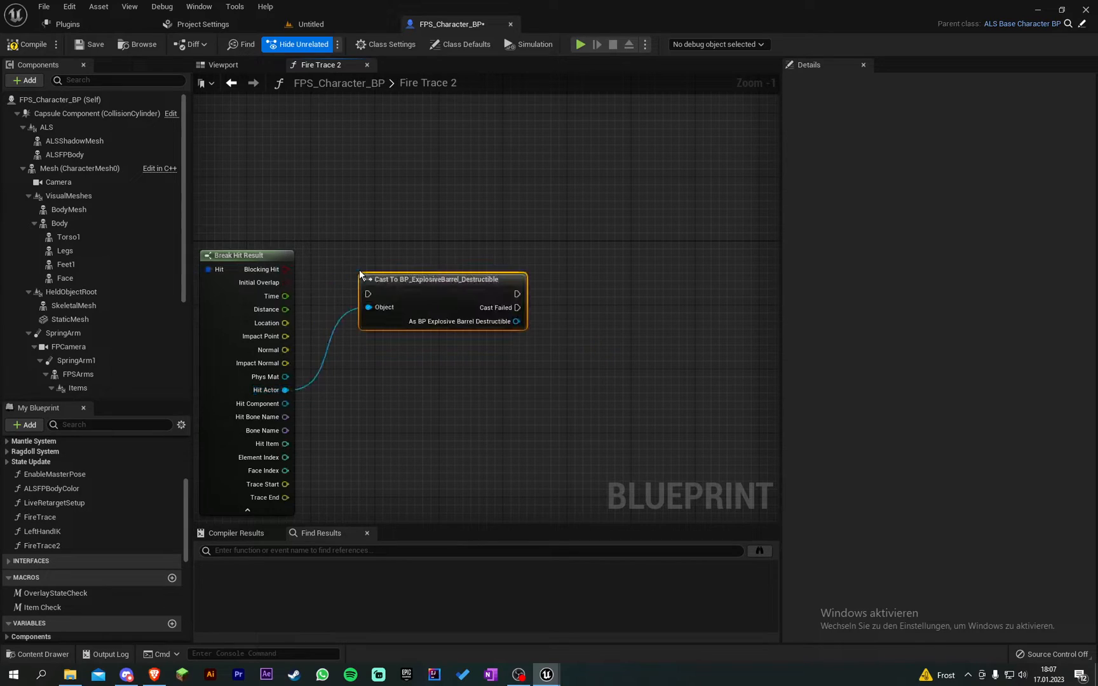
right_drag(374, 343, 460, 309)
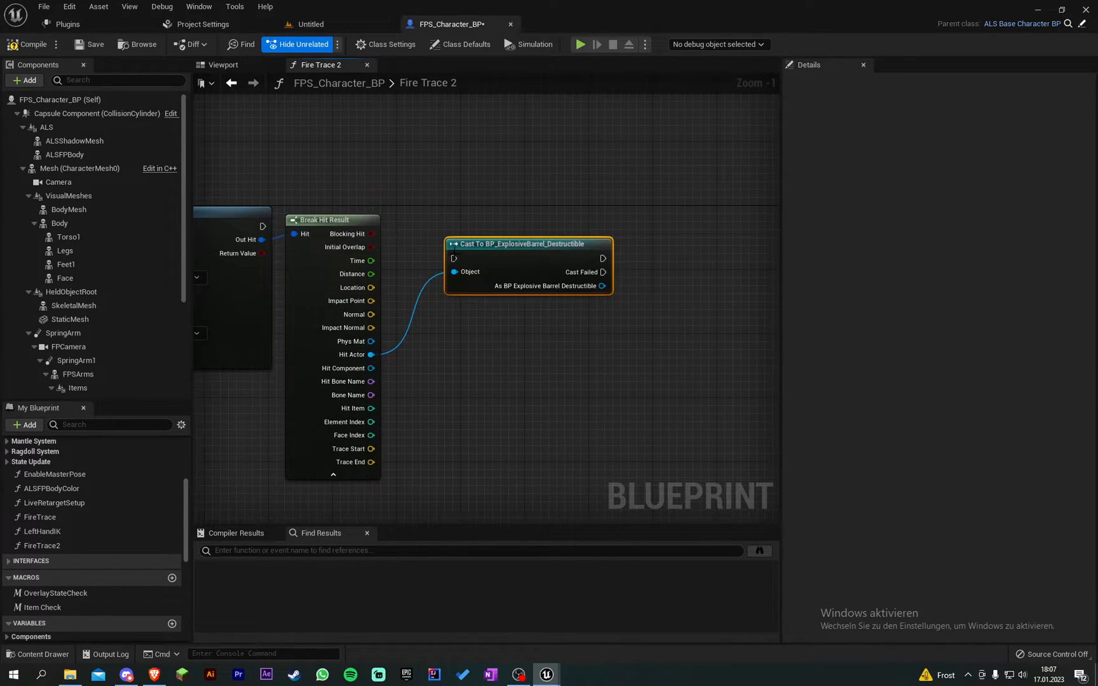
drag(470, 271, 442, 242)
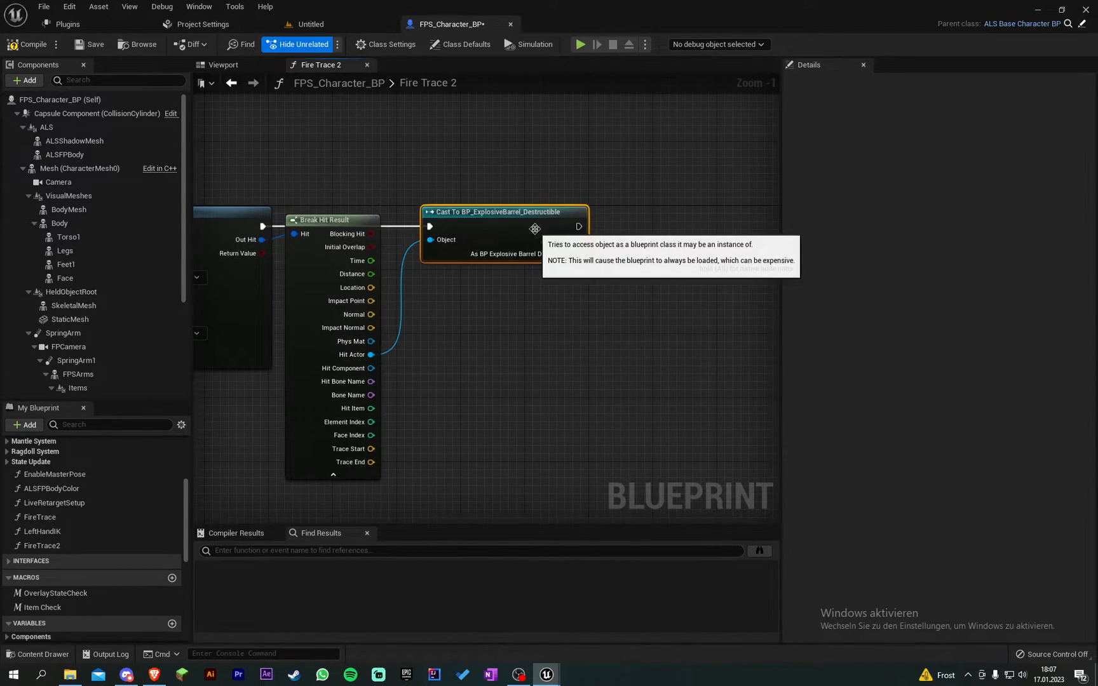
right_drag(601, 249, 450, 247)
Step: Call the barrel's Destruct event from the cast output and frame the chain
drag(435, 248, 473, 254)
text(destr)
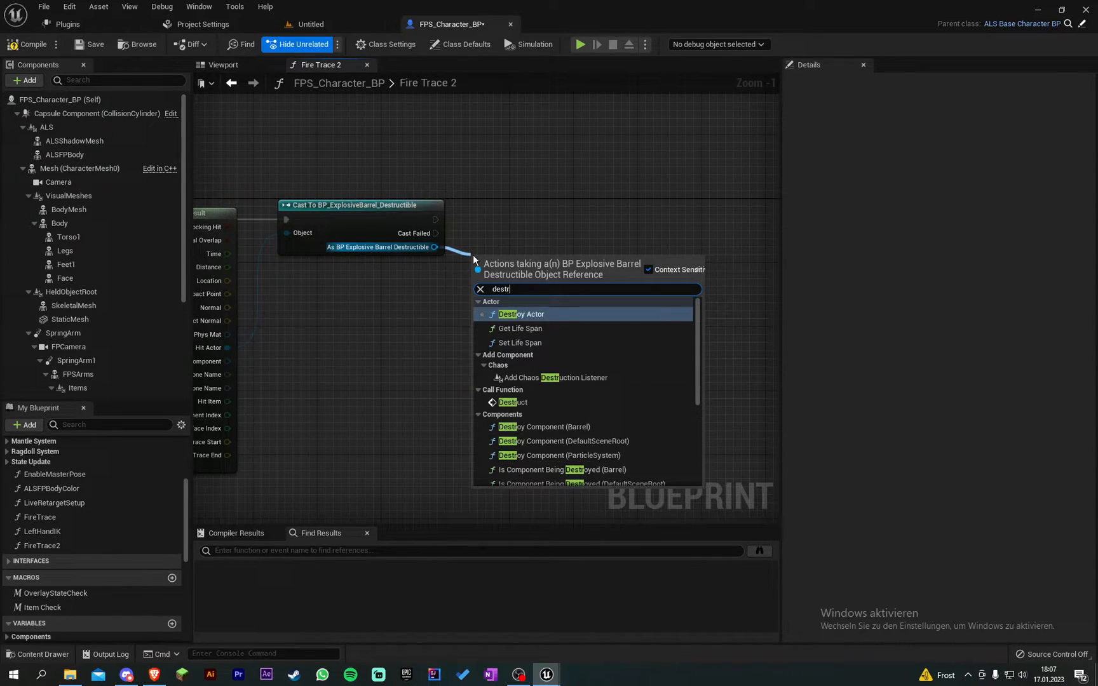
text(uct)
key(Return)
drag(498, 266, 492, 205)
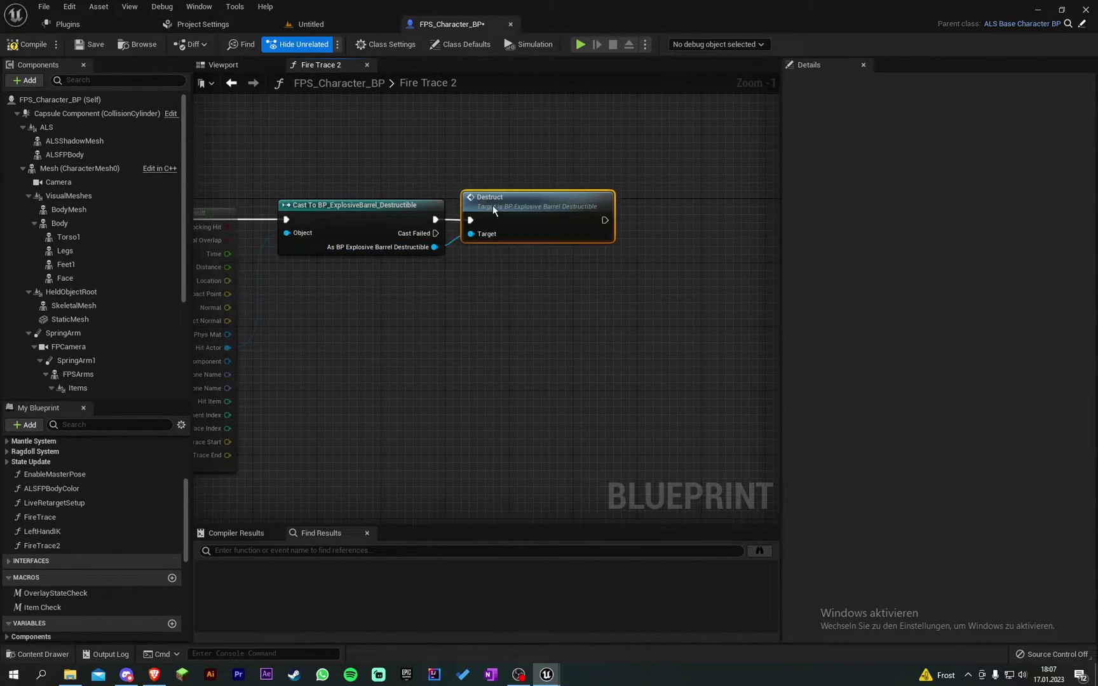
click(480, 172)
scroll(481, 180, down, 4)
scroll(429, 189, up, 1)
scroll(430, 194, up, 4)
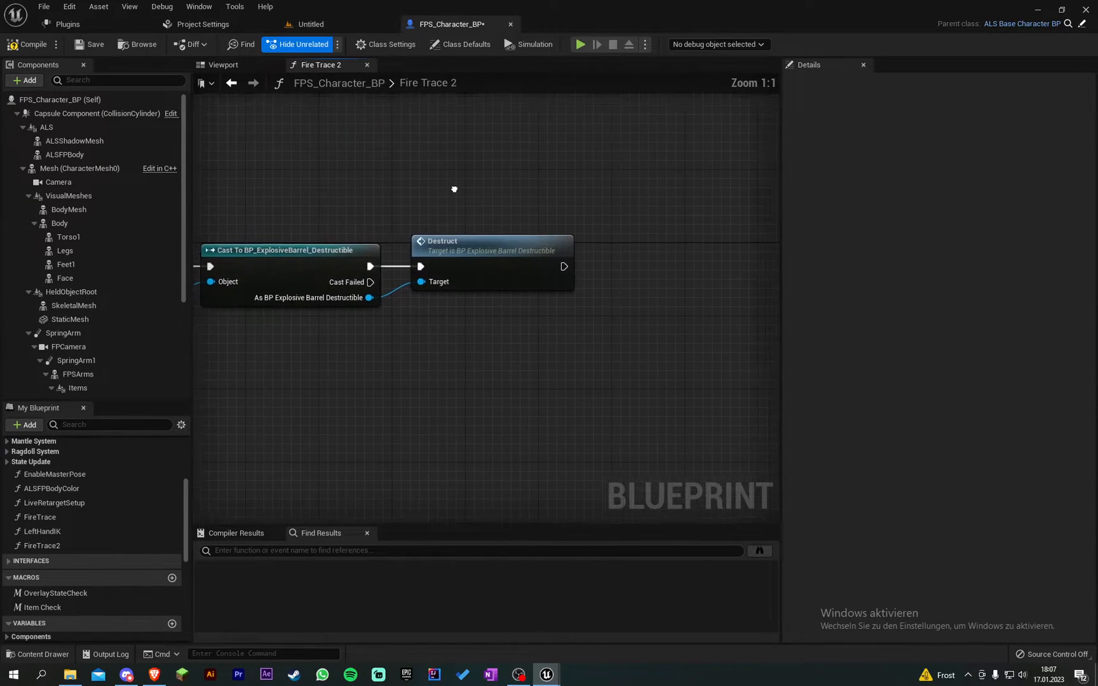
scroll(491, 356, down, 3)
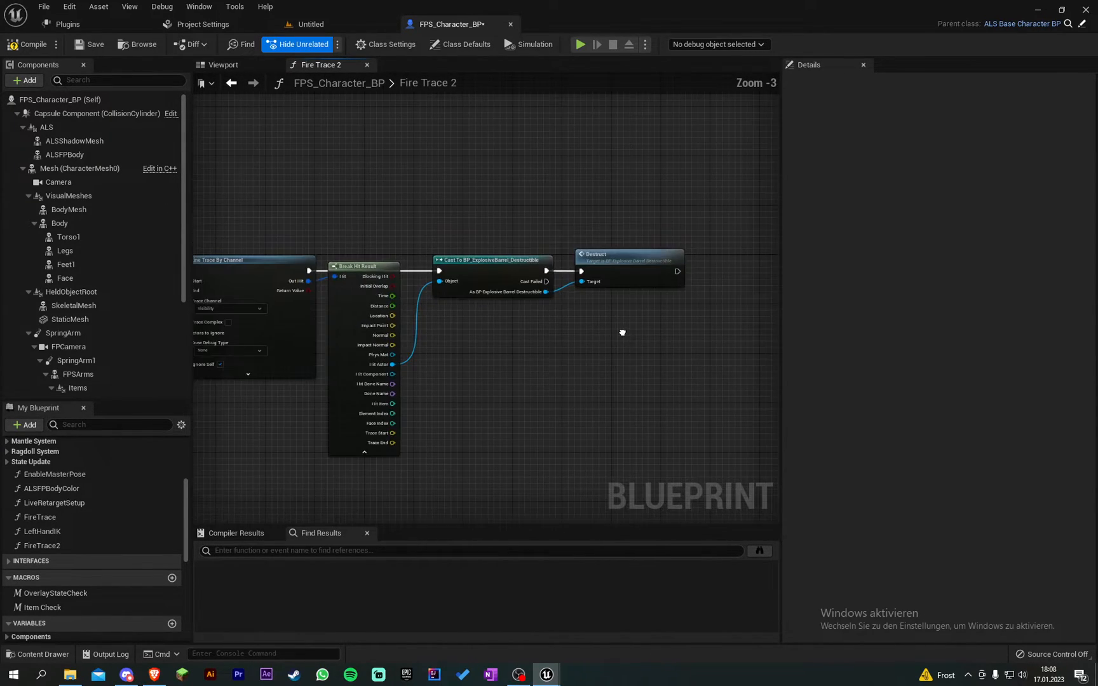
mouse_move(617, 326)
right_down()
mouse_move(515, 293)
mouse_move(430, 223)
mouse_move(430, 163)
mouse_move(412, 159)
right_up()
click(549, 248)
double_click(550, 247)
scroll(429, 189, up, 1)
scroll(430, 163, down, 2)
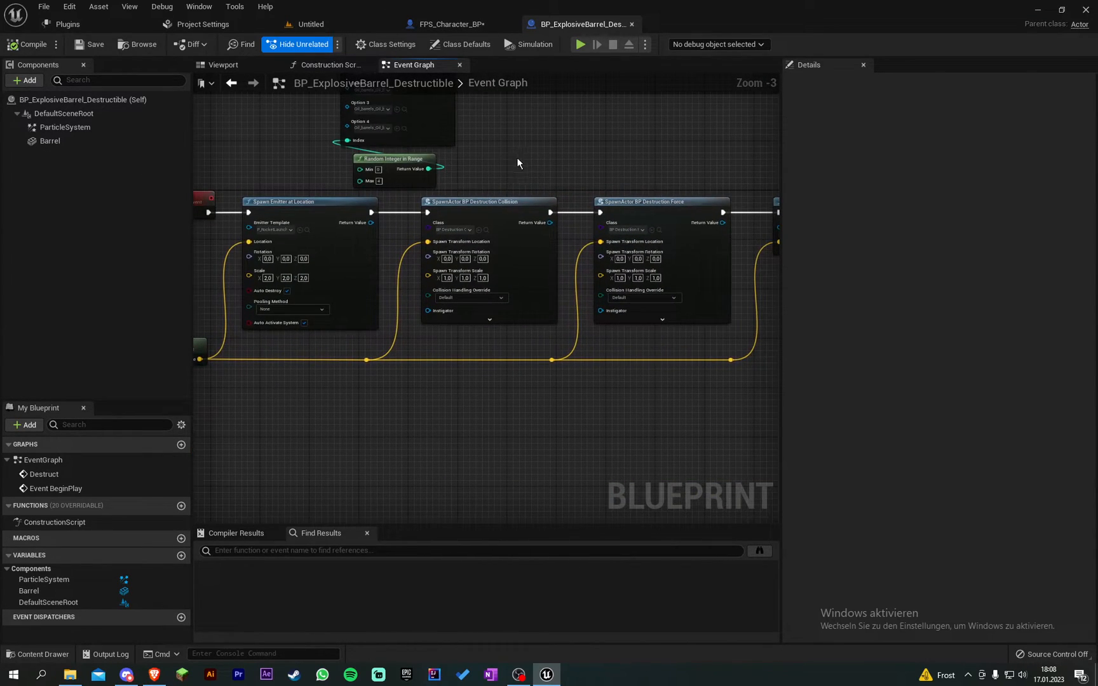
right_drag(540, 157, 403, 172)
right_drag(515, 181, 360, 185)
drag(257, 155, 364, 333)
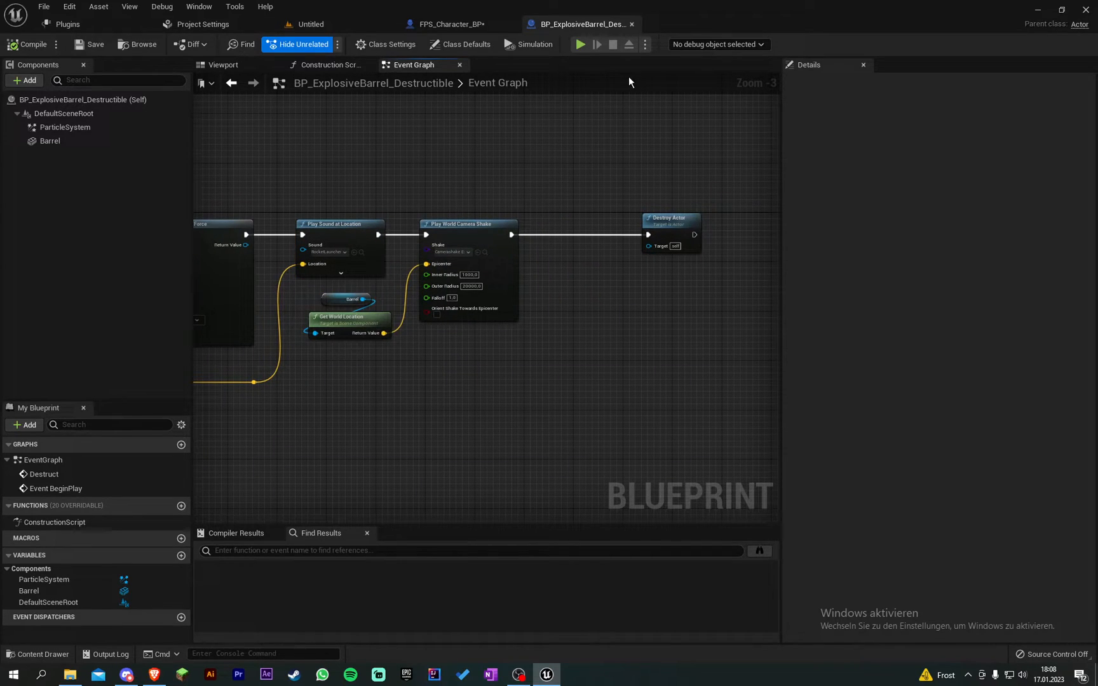
click(633, 24)
right_drag(516, 181, 566, 176)
scroll(566, 175, down, 1)
mouse_move(480, 185)
right_down()
mouse_move(432, 188)
mouse_move(419, 164)
right_up()
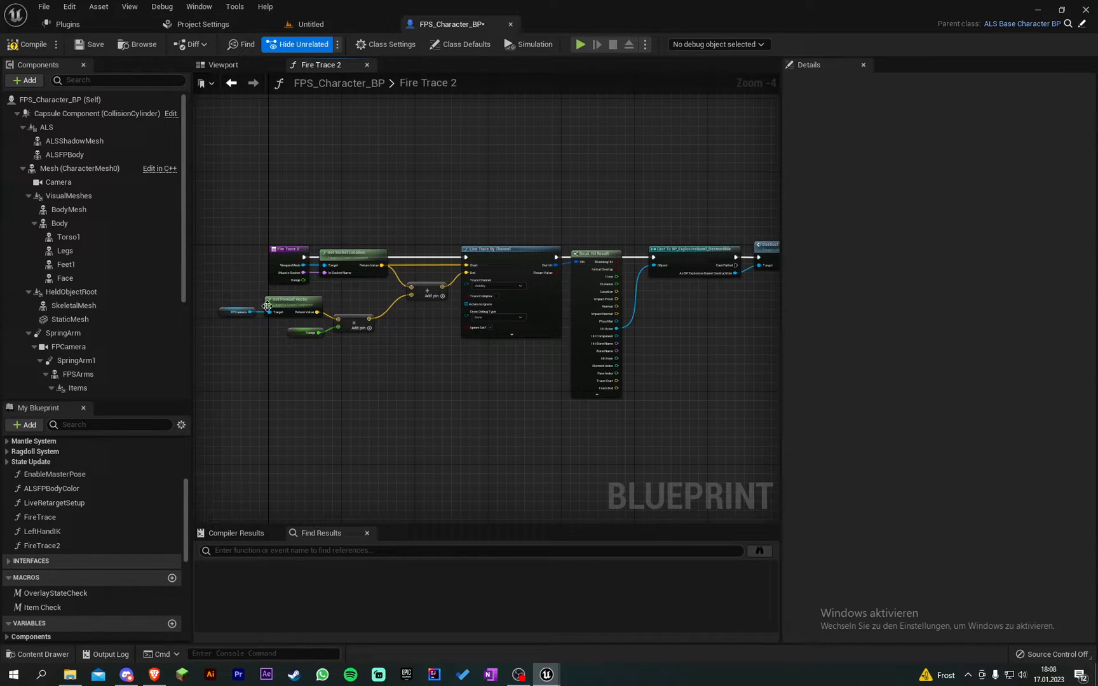
scroll(76, 514, up, 5)
Step: Add a Left Mouse Button event in the Player Input Graph
double_click(62, 478)
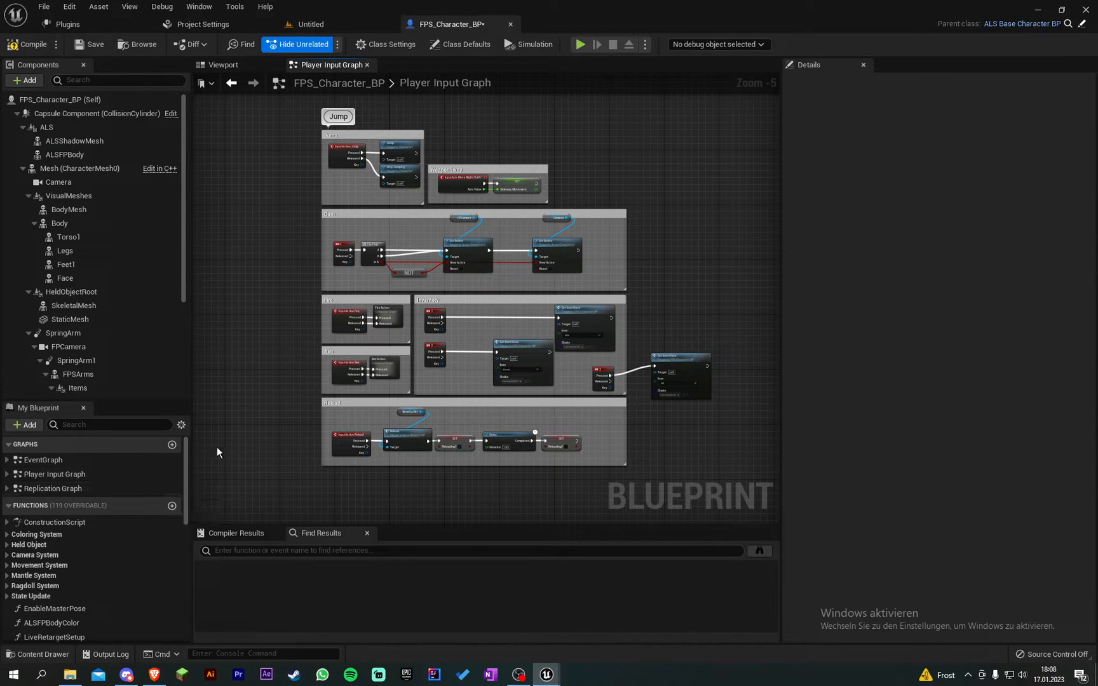
scroll(279, 385, up, 2)
scroll(283, 403, up, 2)
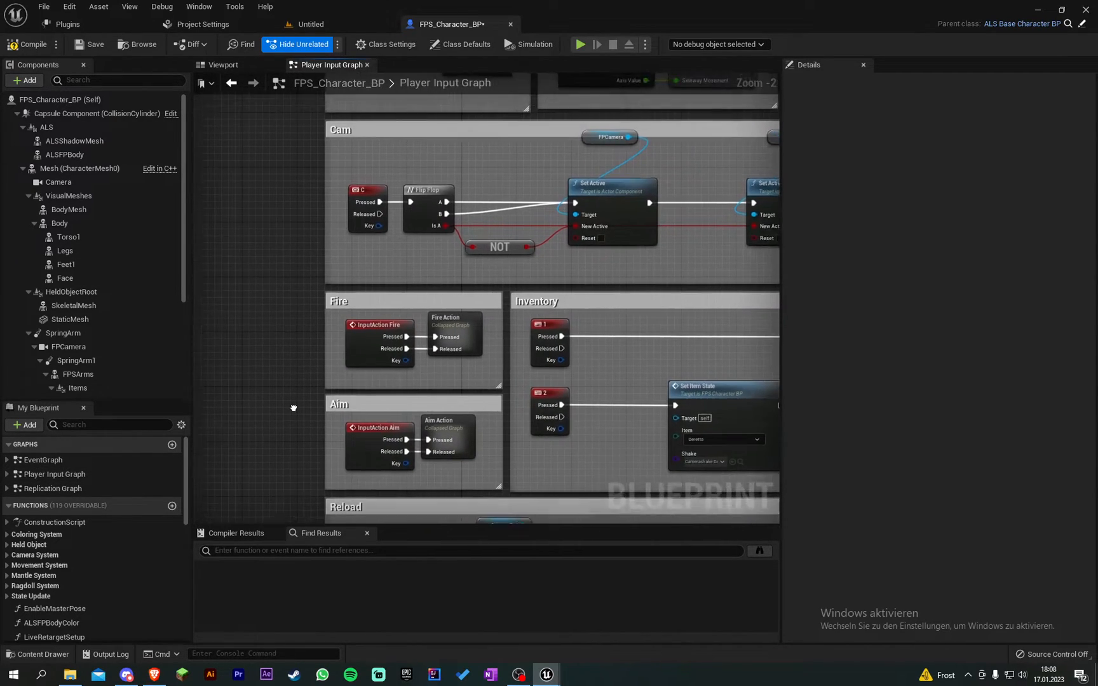
scroll(293, 423, up, 2)
right_drag(335, 351, 462, 351)
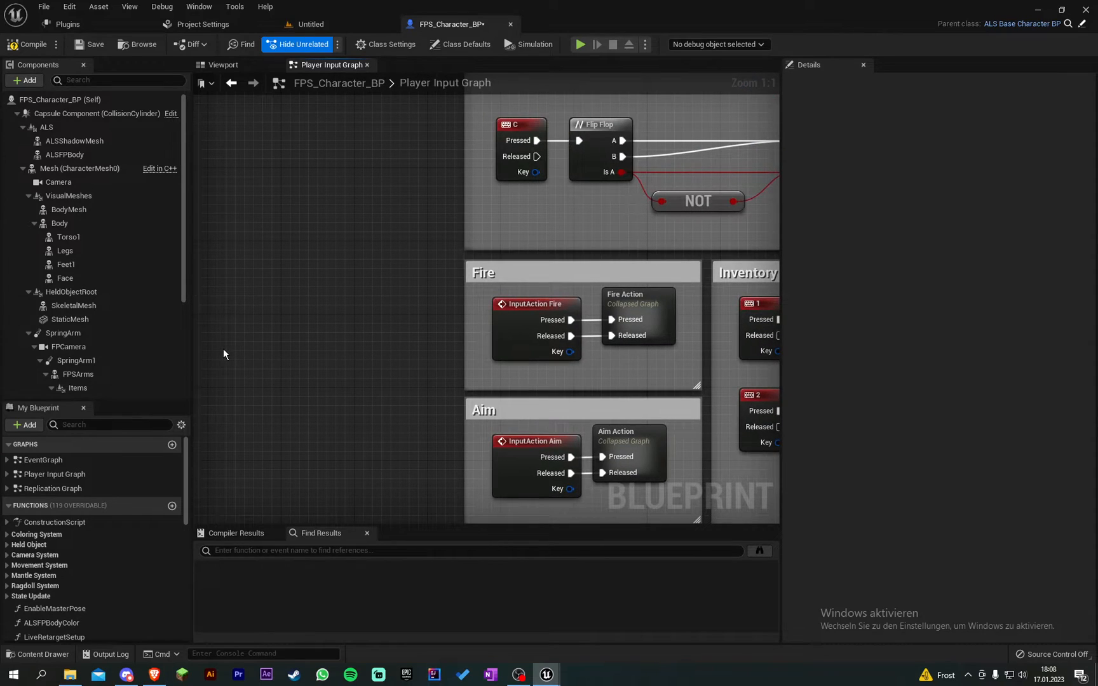
right_click(223, 349)
text(left mouse)
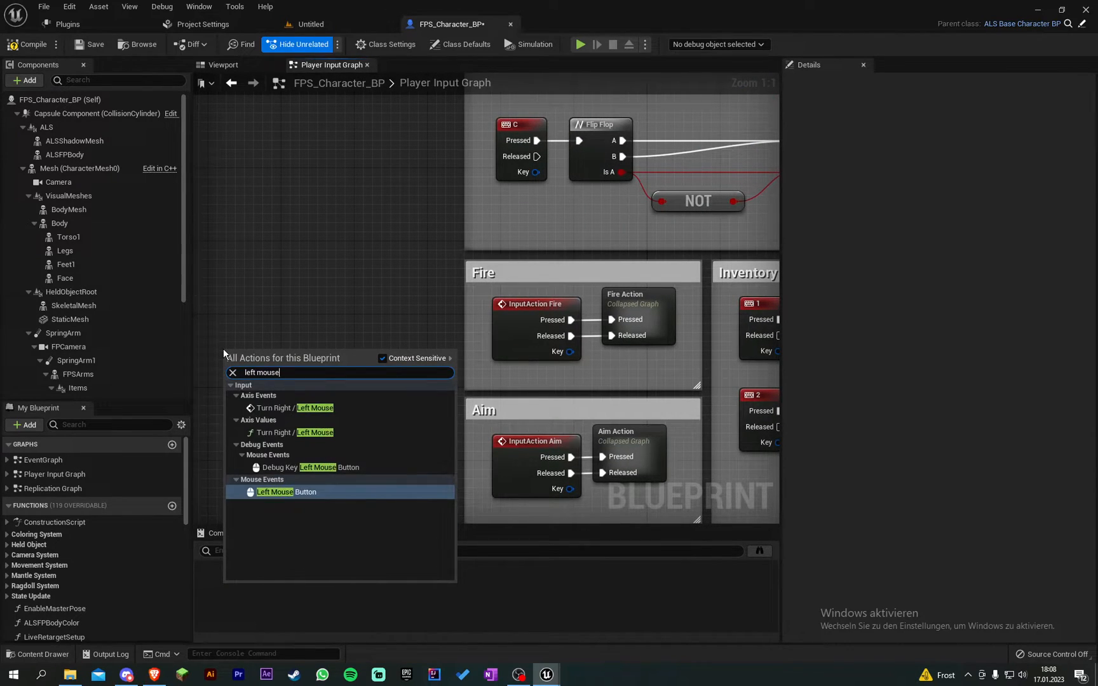
key(Return)
drag(271, 374, 249, 283)
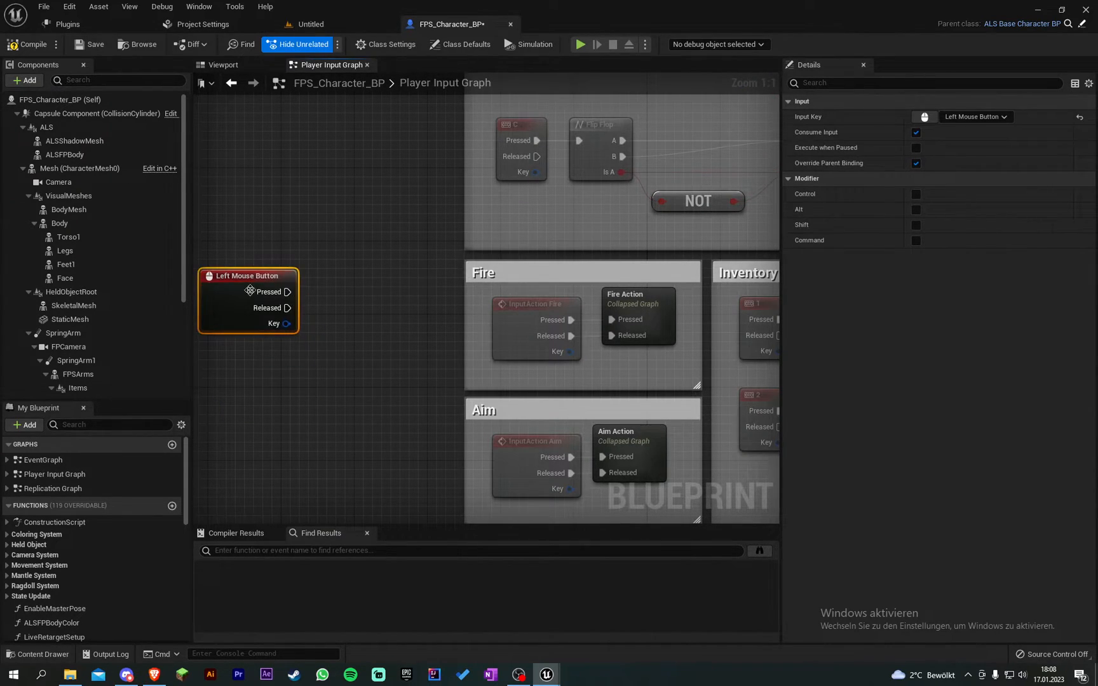
right_drag(361, 344, 515, 326)
click(318, 266)
right_drag(318, 265, 471, 249)
scroll(100, 522, down, 3)
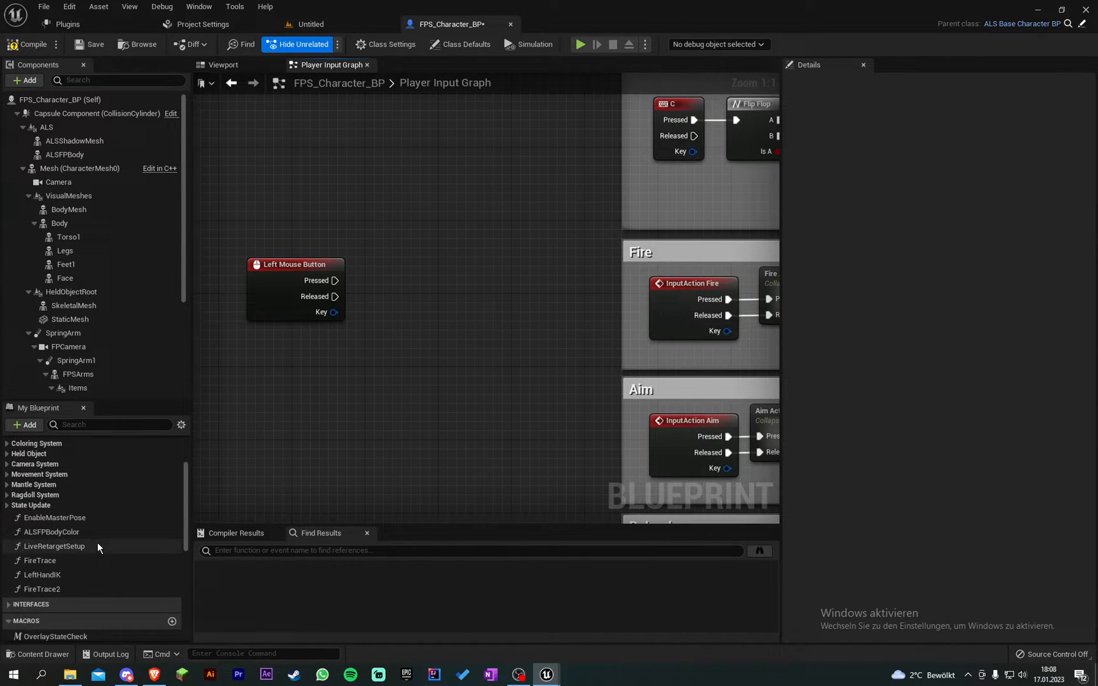
scroll(95, 544, up, 2)
scroll(81, 554, down, 3)
Step: Call Fire Trace 2 from the Left Mouse Button Pressed pin
drag(35, 607, 430, 242)
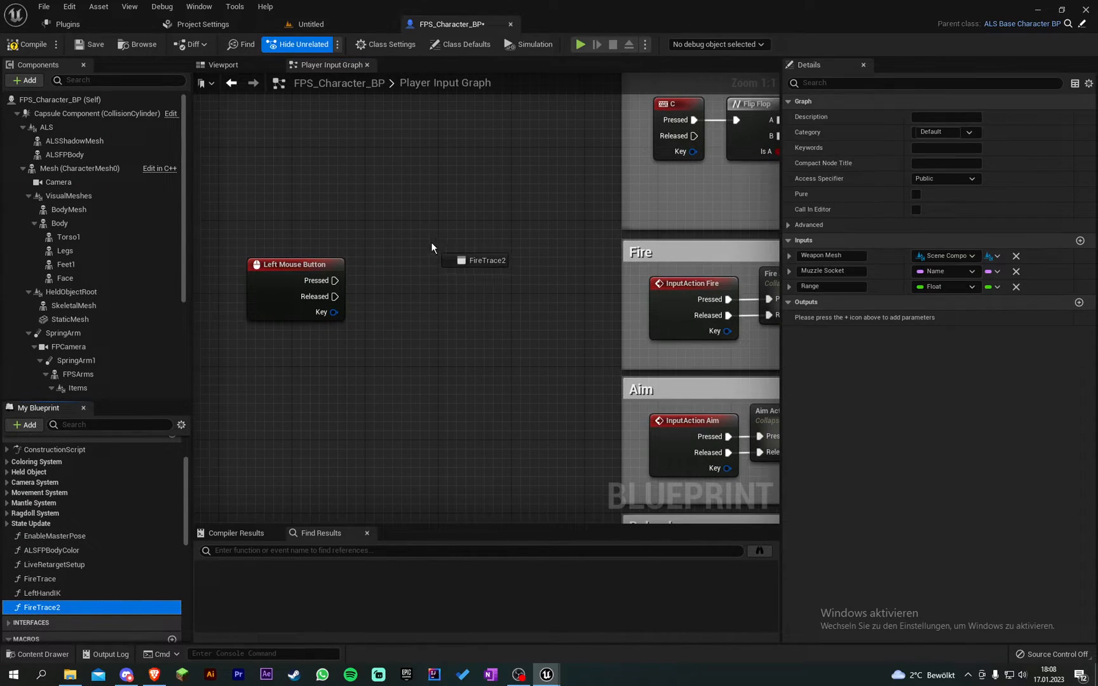
drag(334, 281, 404, 262)
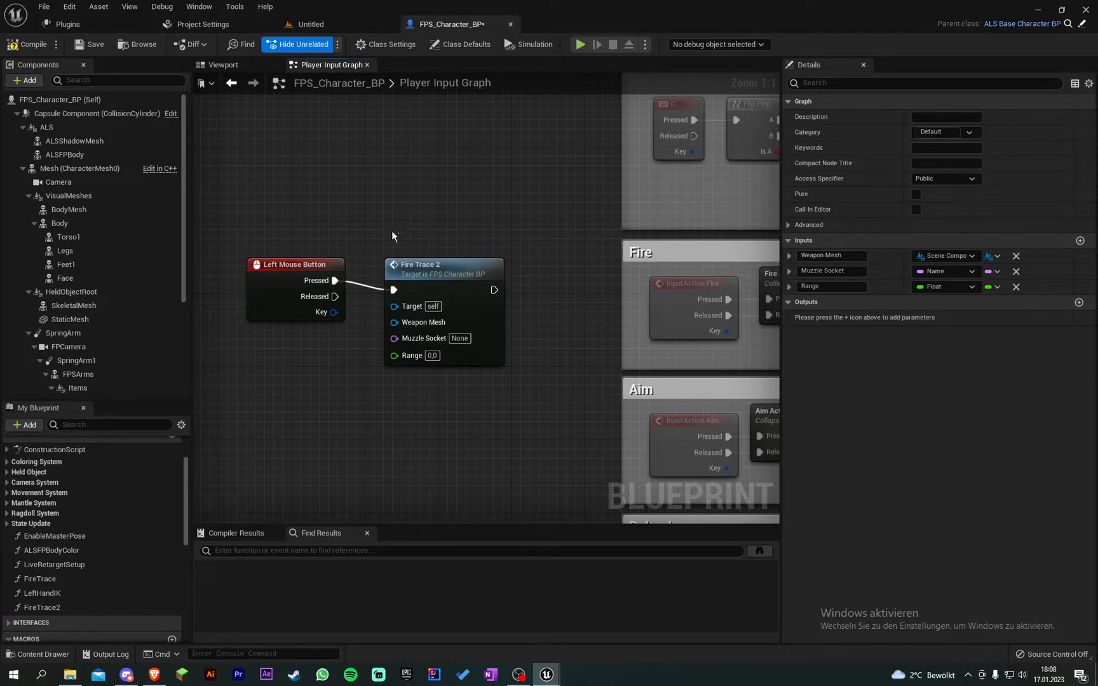
mouse_move(514, 327)
right_down()
mouse_move(489, 309)
mouse_move(498, 299)
right_up()
scroll(515, 301, down, 1)
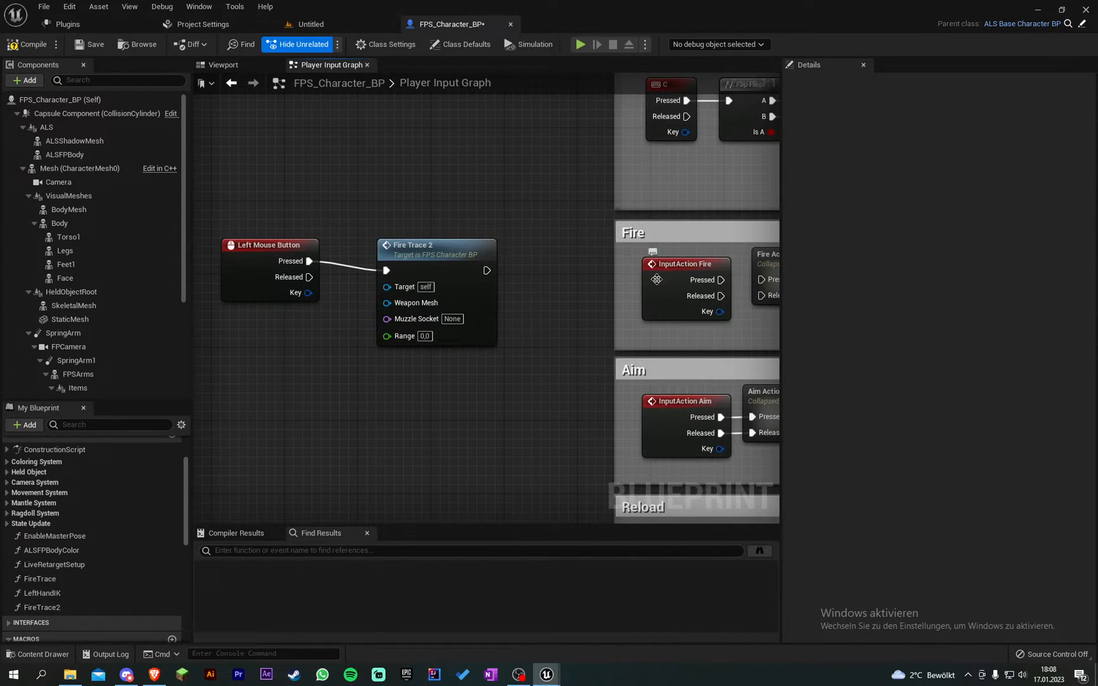
scroll(434, 235, up, 1)
click(293, 274)
right_drag(386, 223, 436, 211)
click(296, 258)
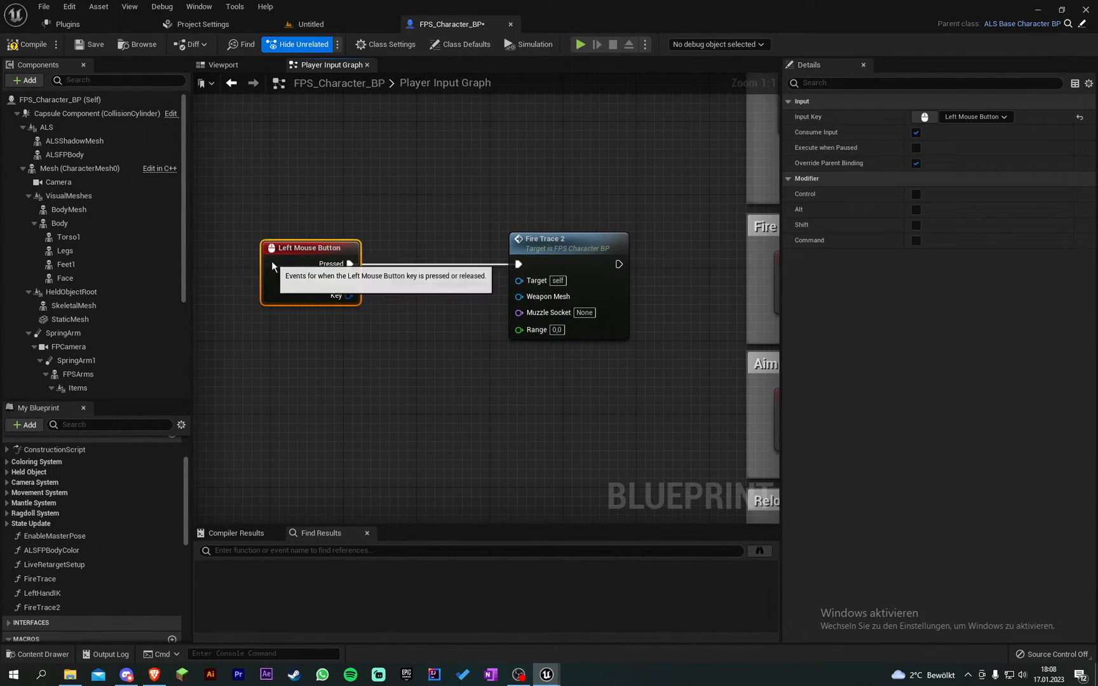
drag(272, 261, 276, 261)
mouse_move(454, 223)
right_down()
mouse_move(354, 209)
mouse_move(398, 213)
right_up()
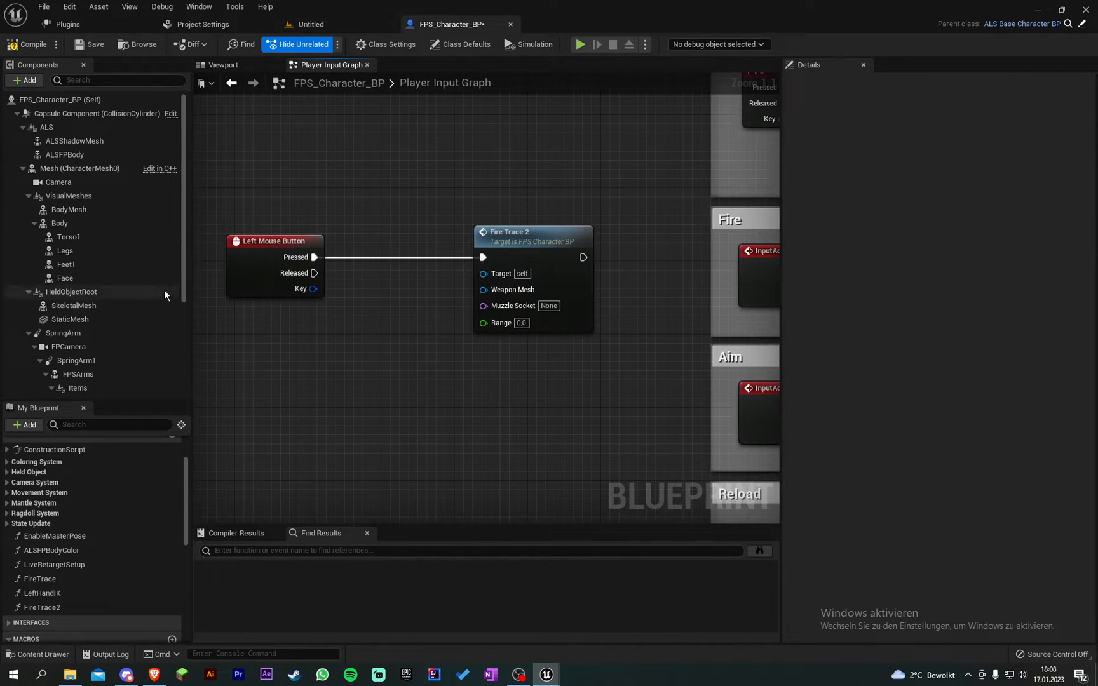
scroll(109, 509, down, 5)
scroll(105, 530, down, 3)
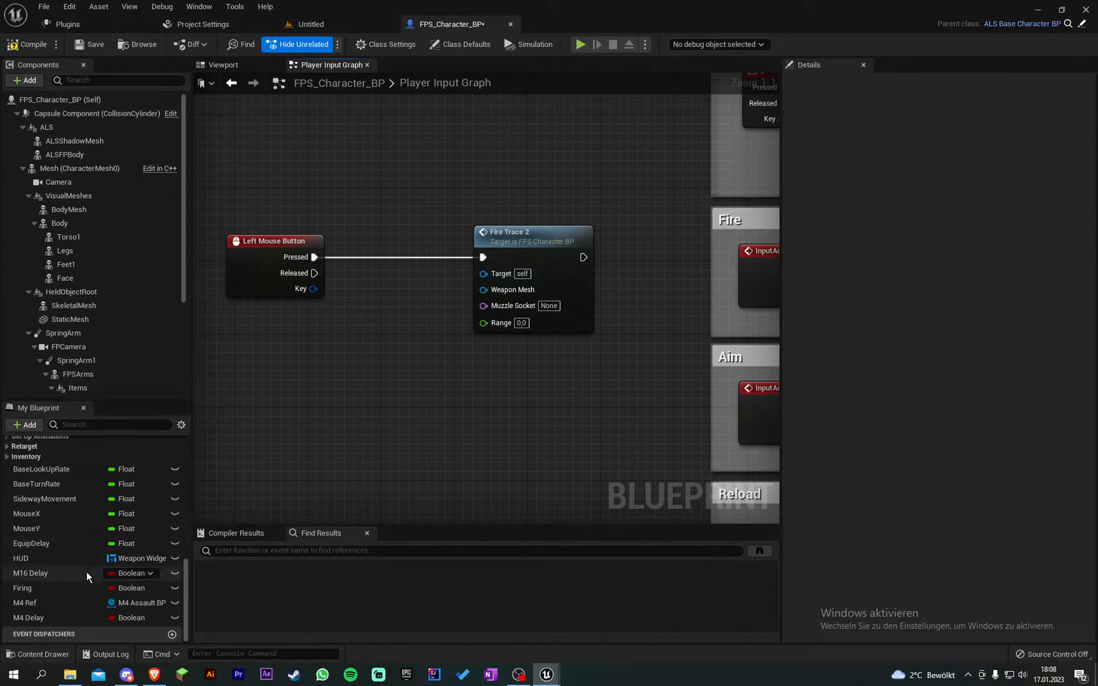
Step: Add an M4 Ref getter, pull Get Weapon Mesh from it and wire it into Fire Trace 2's Weapon Mesh
click(39, 603)
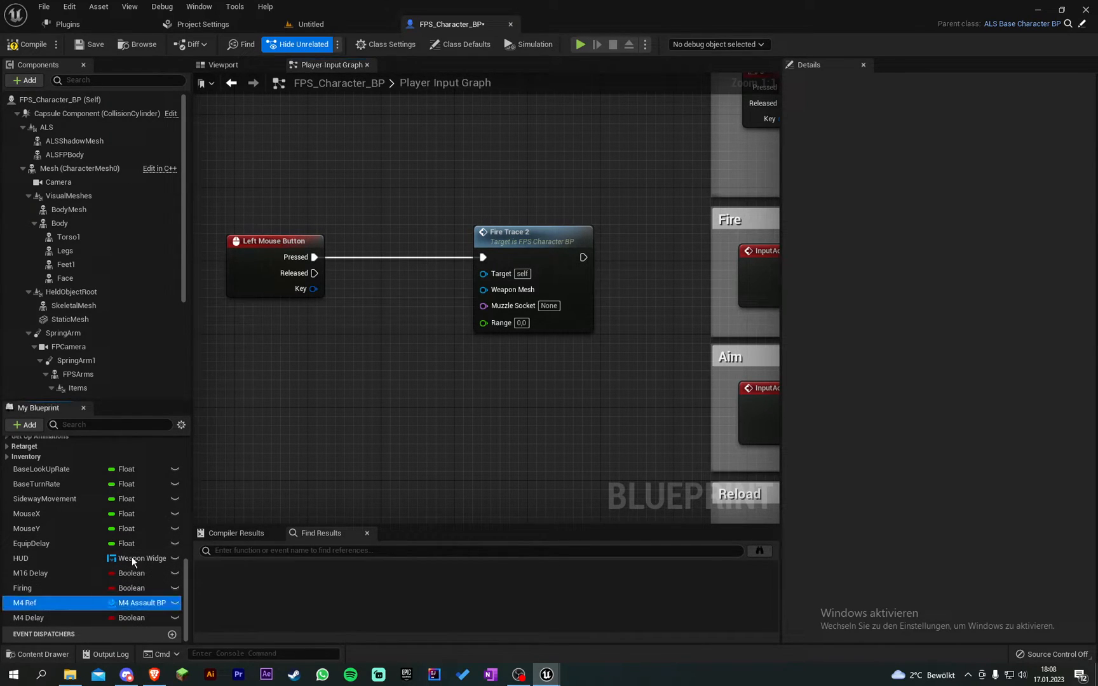
ctrl+drag(38, 602, 280, 349)
drag(347, 352, 264, 407)
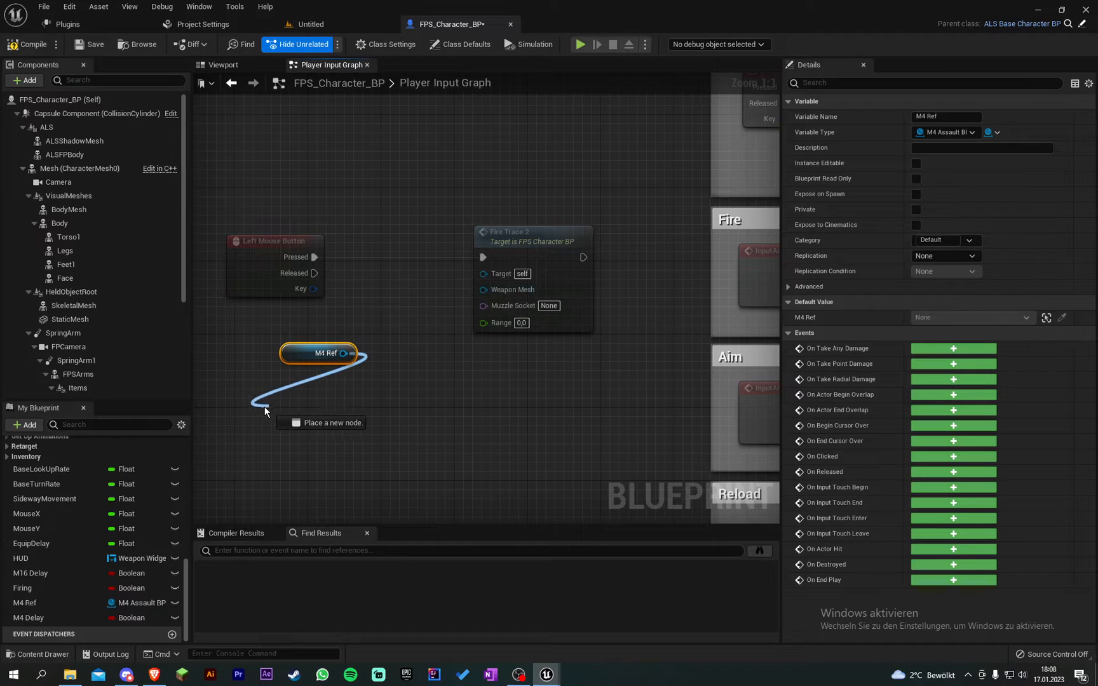
text(get)
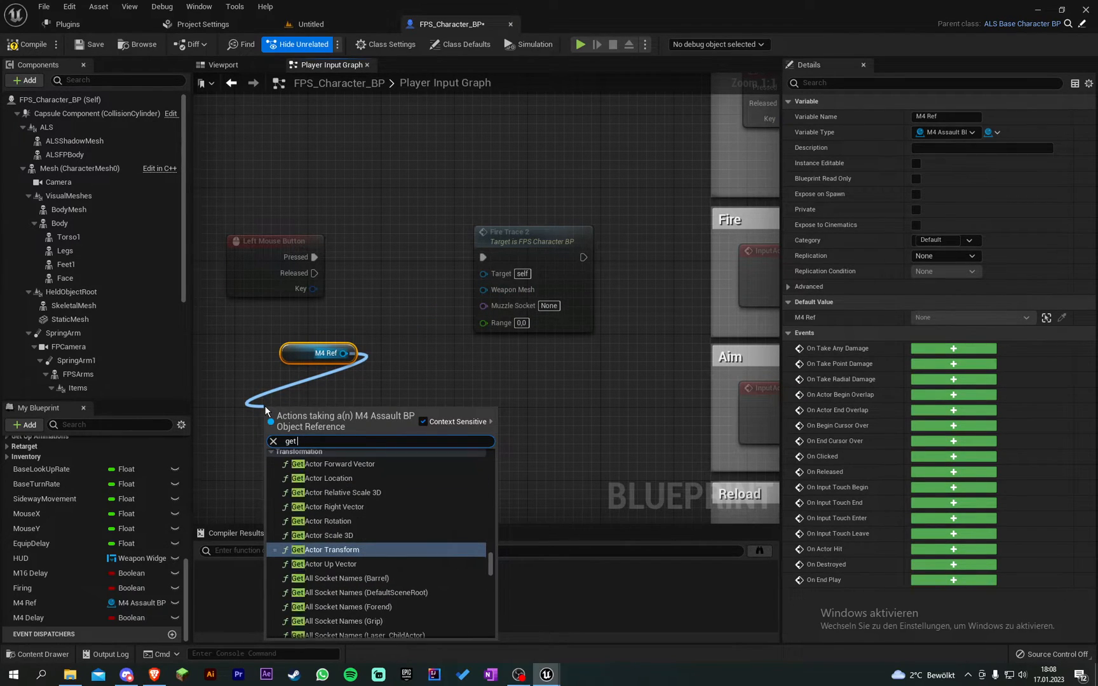
text( weapon mesh)
key(Return)
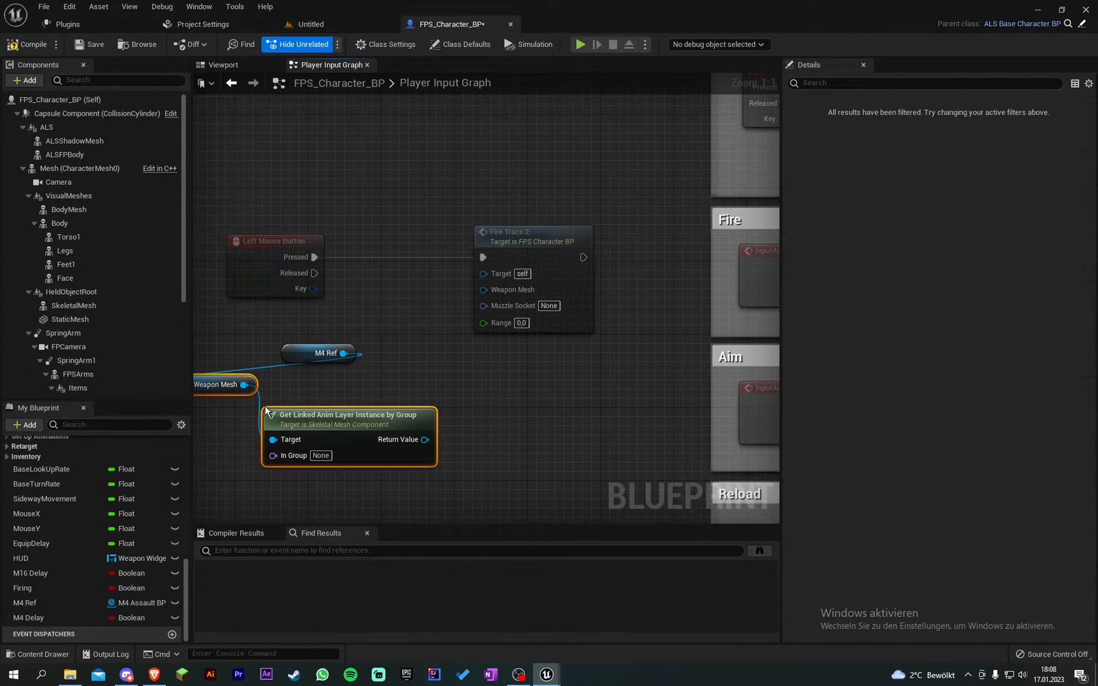
key(Delete)
click(214, 385)
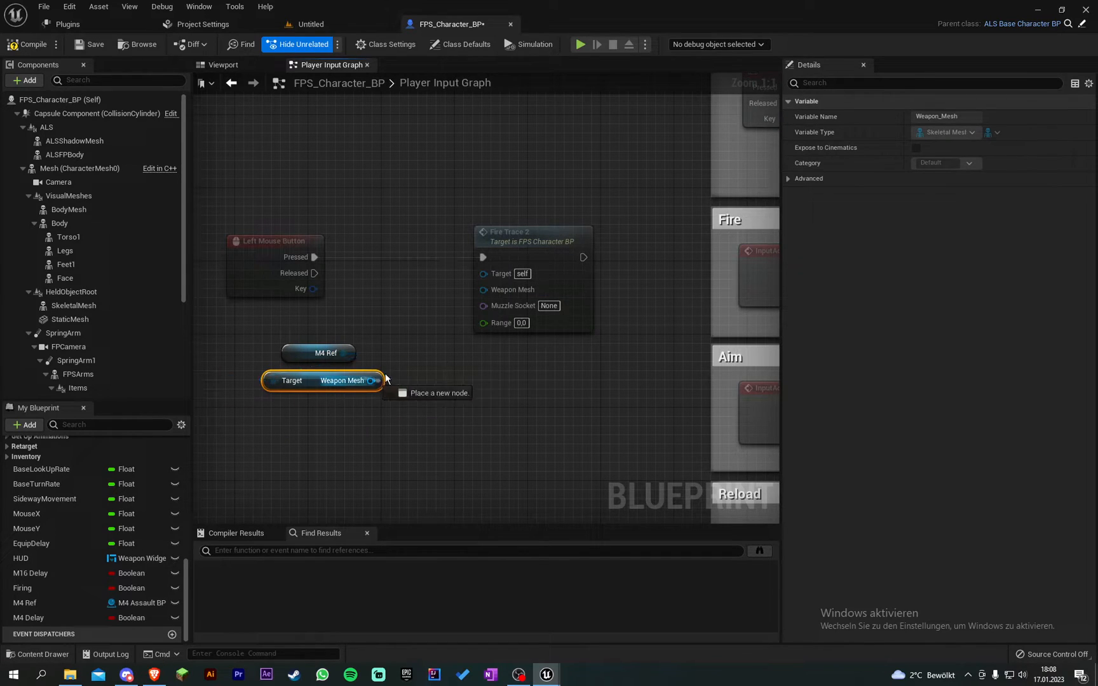
mouse_move(373, 380)
mouse_down()
mouse_move(500, 280)
mouse_move(483, 290)
mouse_up()
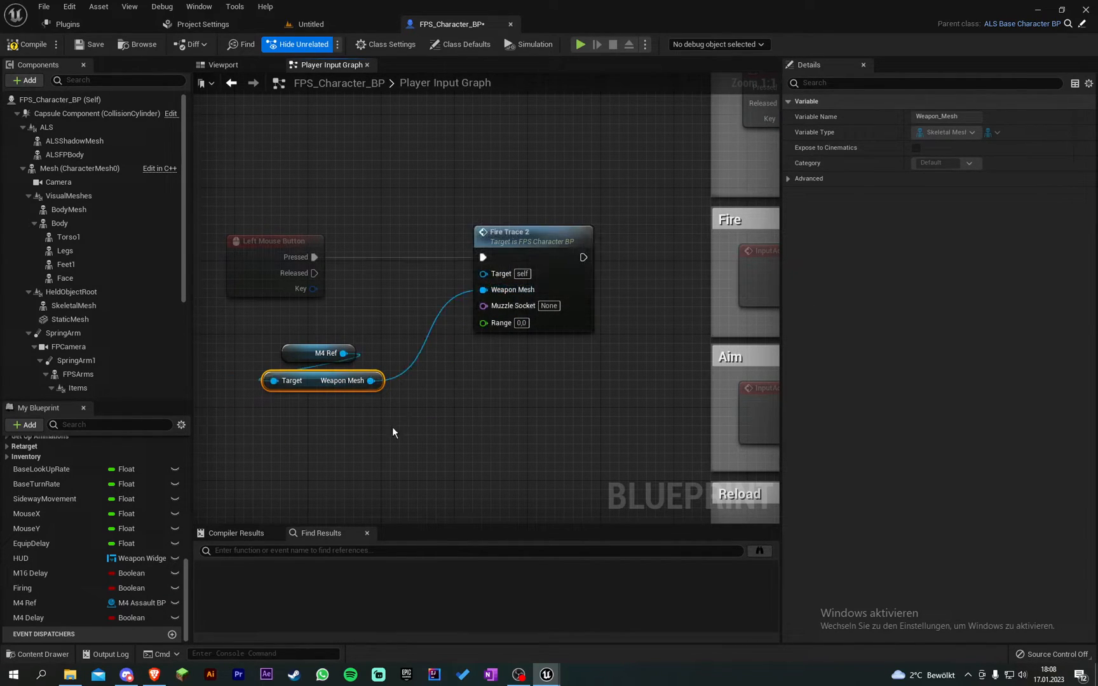
shift+click(317, 353)
Step: Tidy the getter nodes and set Fire Trace 2's Muzzle Socket name to Muzzle
drag(311, 374, 330, 346)
click(444, 386)
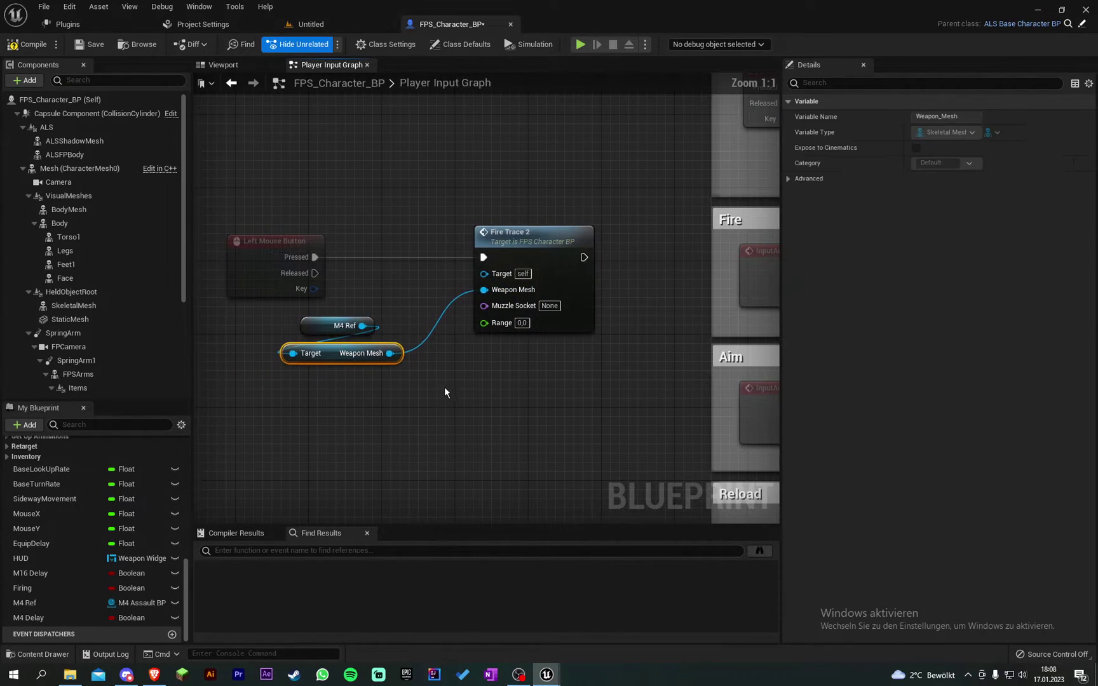
click(549, 306)
text(zle)
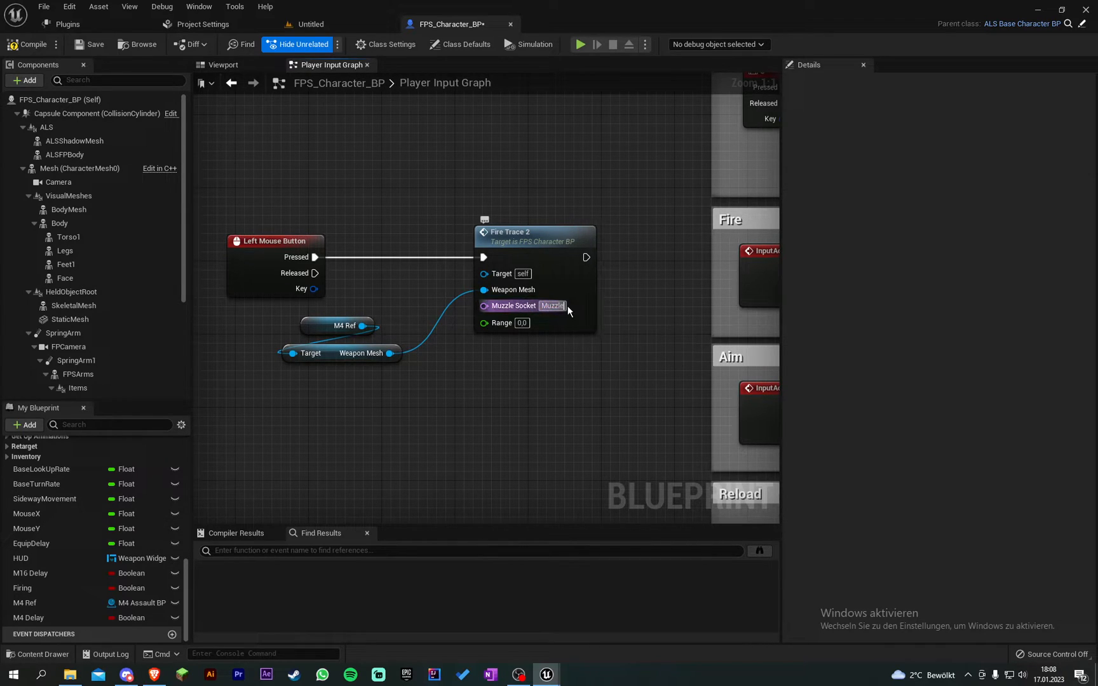
key(Return)
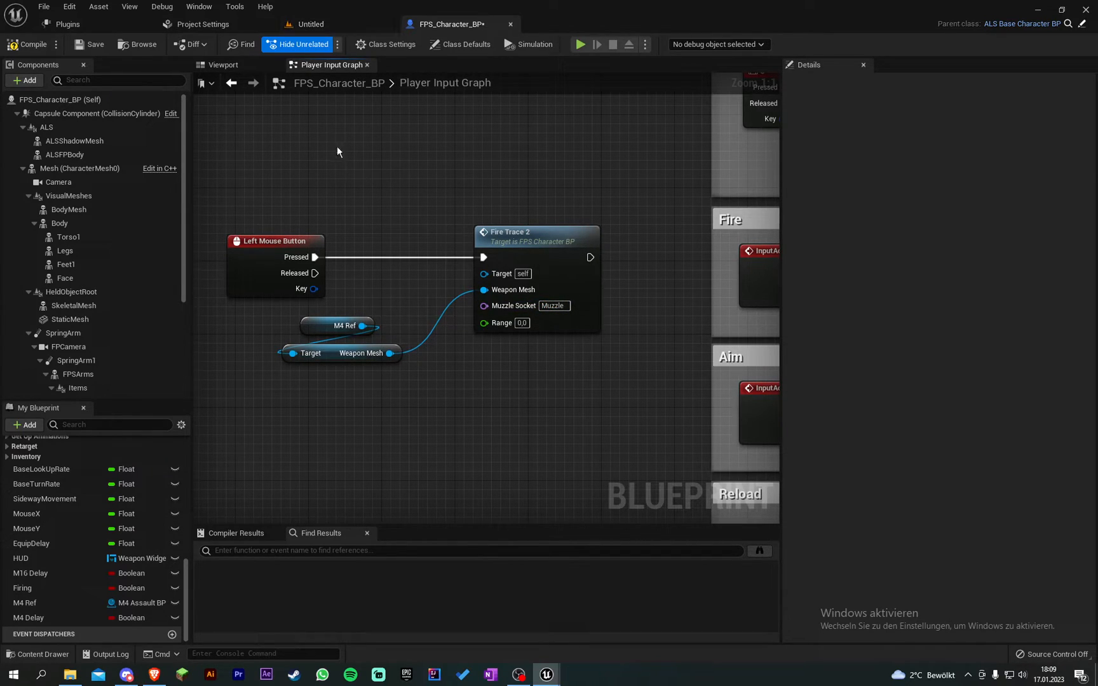
click(343, 325)
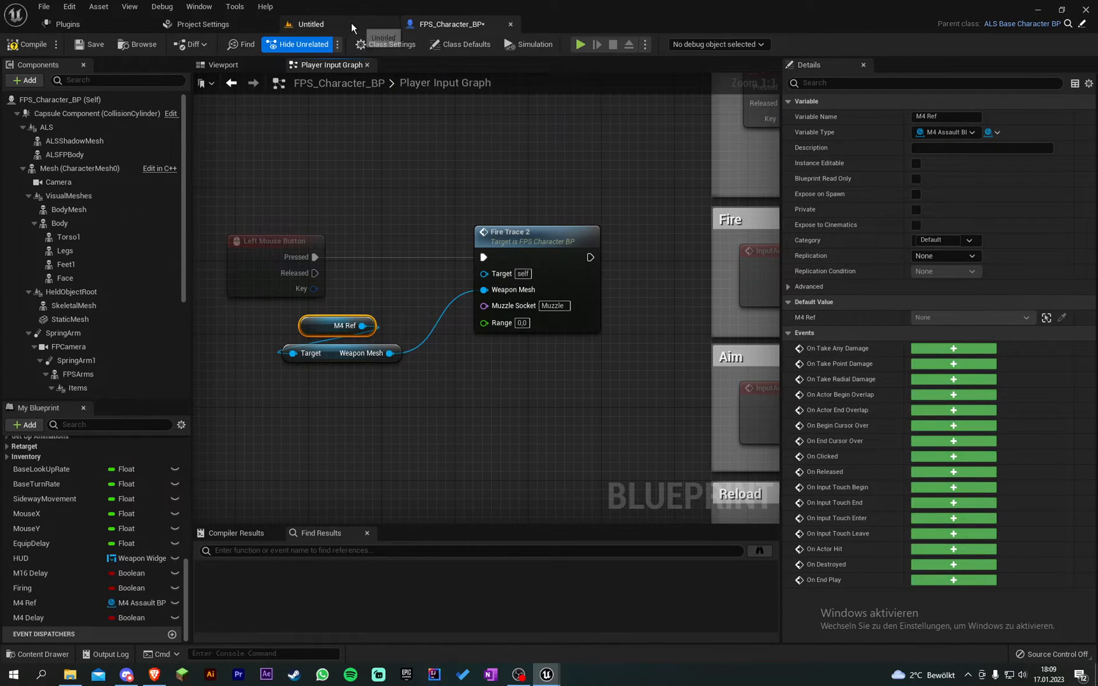
Step: Browse the Content Browser into FPS/Weapons/Mesh/M4
click(310, 23)
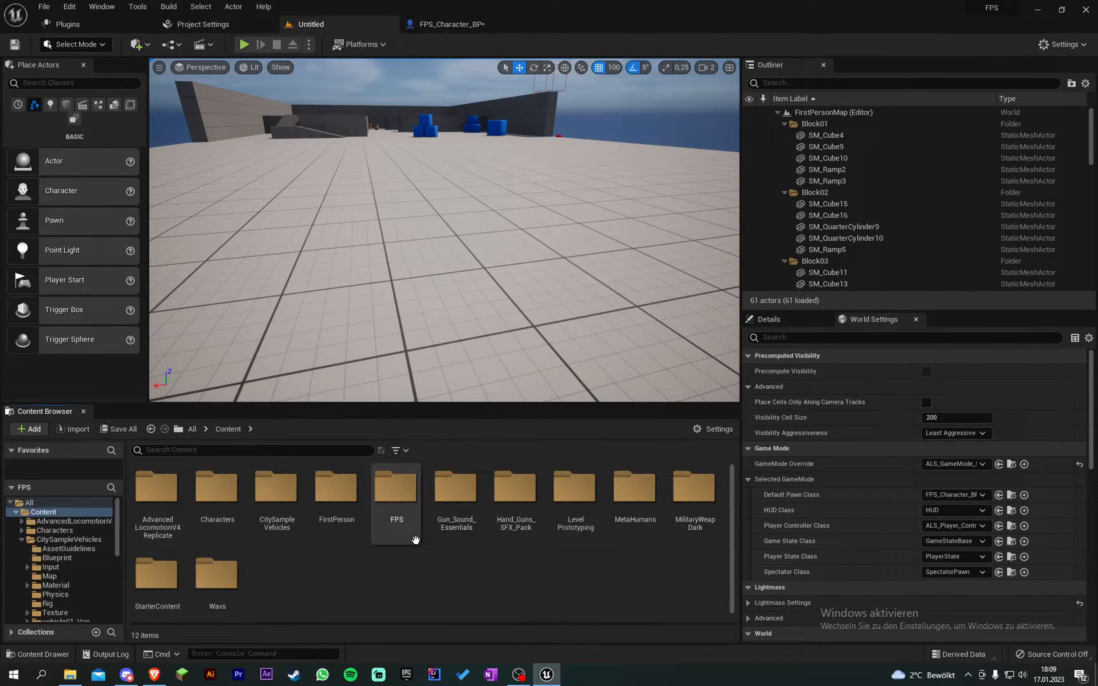
double_click(397, 507)
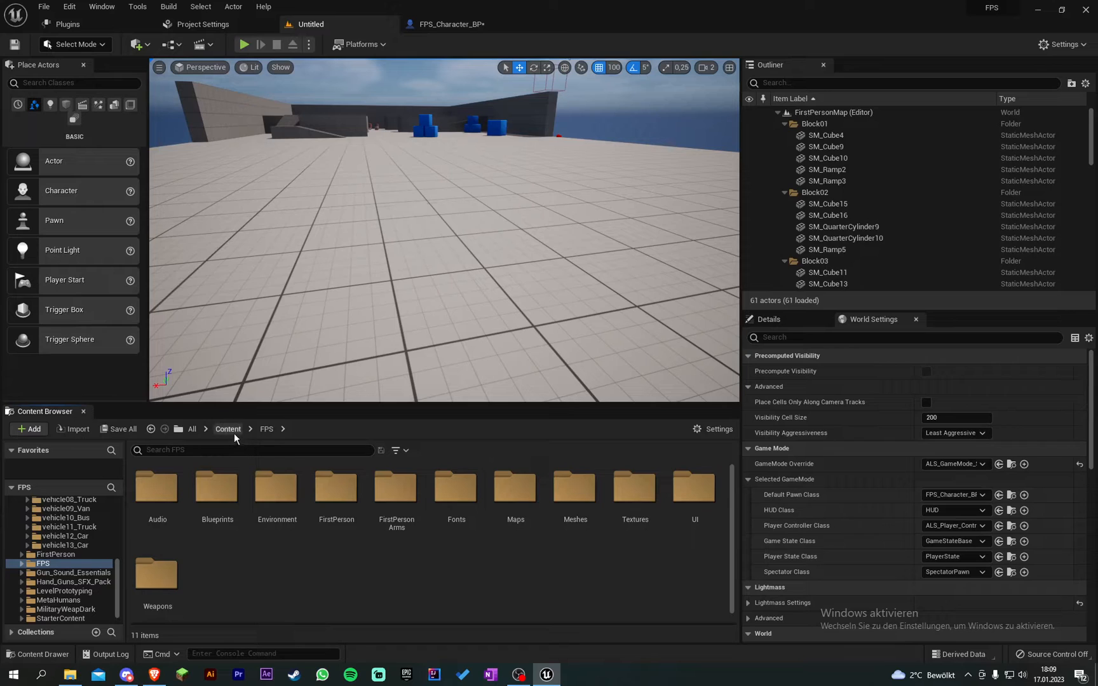
click(227, 429)
double_click(397, 488)
double_click(694, 507)
double_click(320, 489)
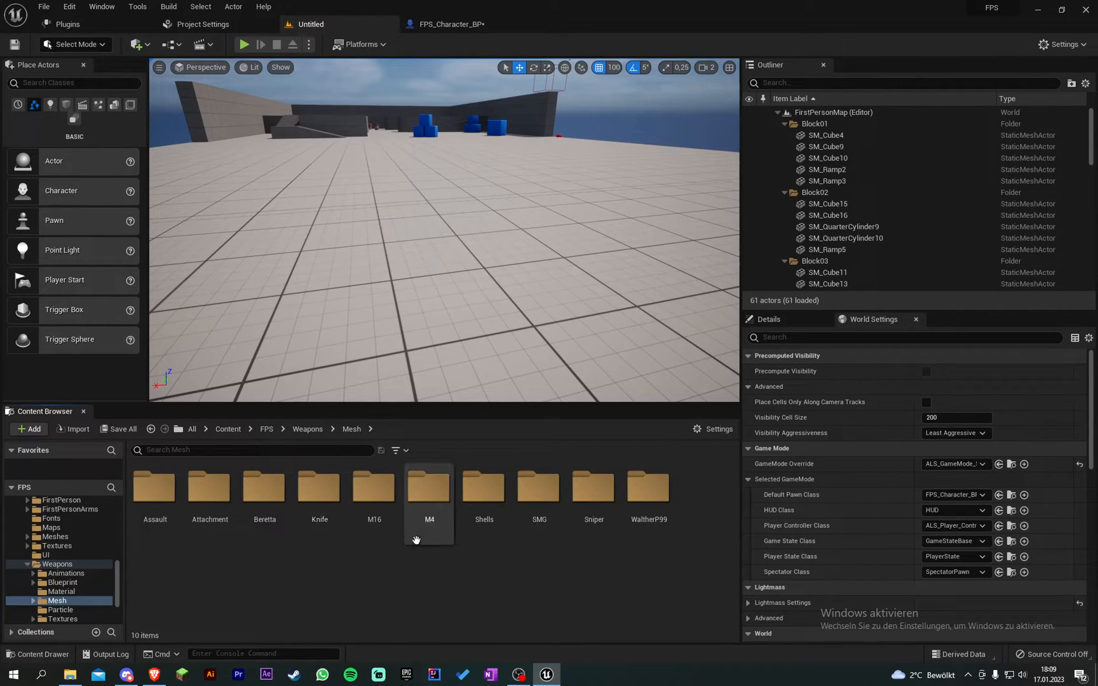
double_click(429, 489)
scroll(404, 539, down, 3)
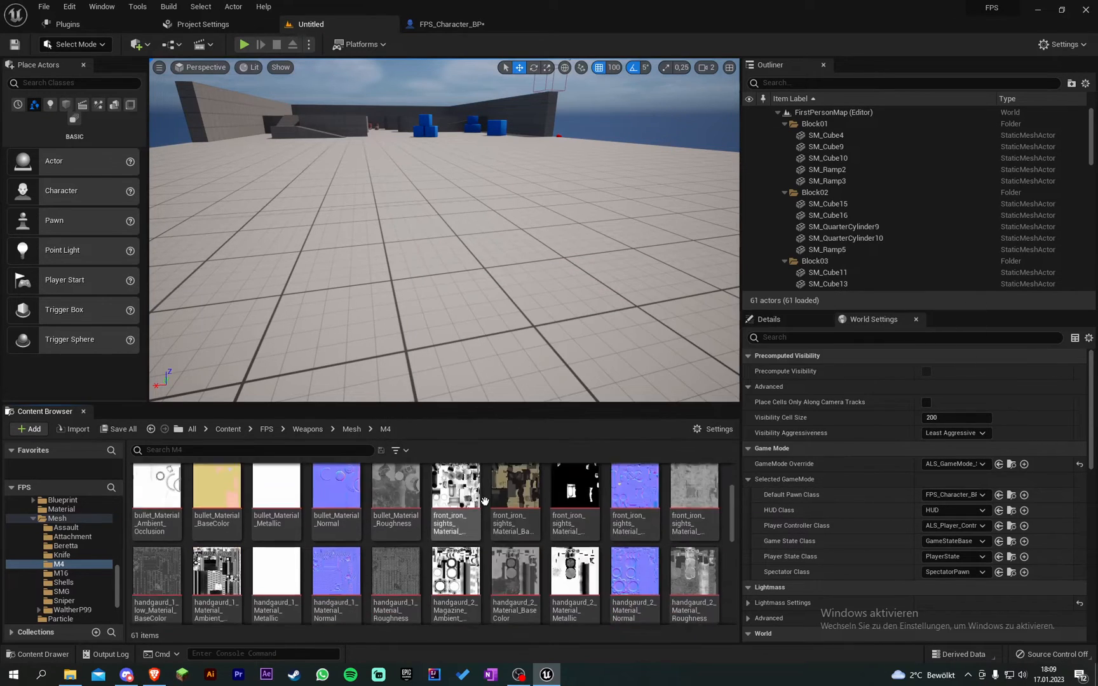
scroll(515, 523, down, 3)
scroll(547, 515, down, 2)
scroll(514, 523, up, 4)
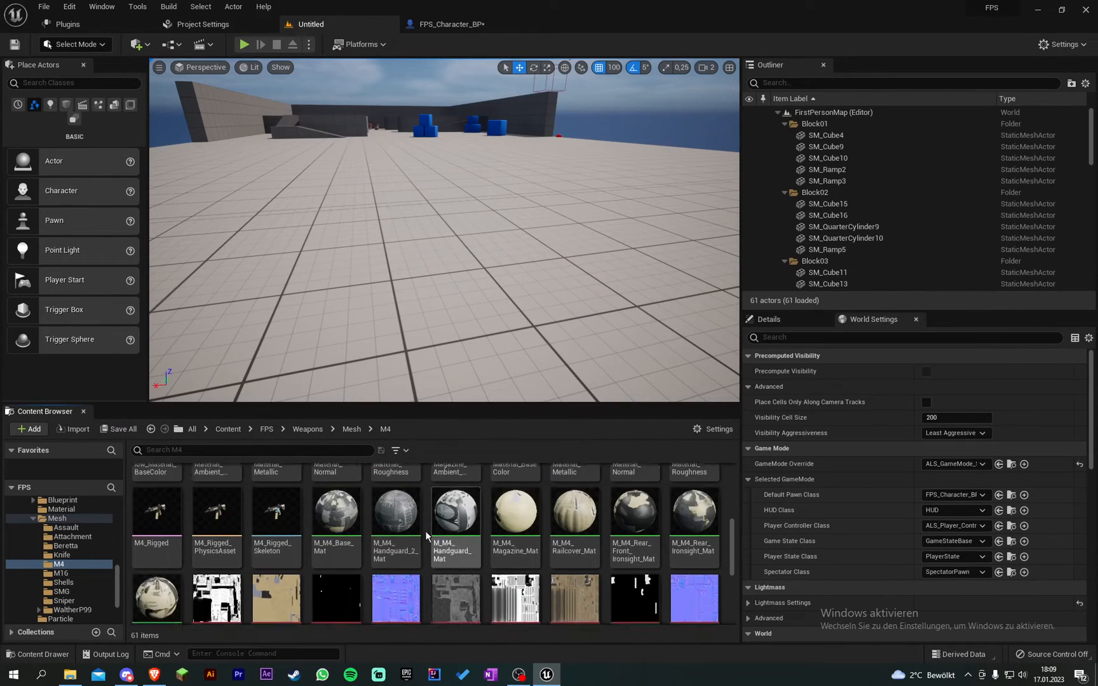
Step: Check the Muzzle socket in M4_Rigged_Skeleton, then set Fire Trace 2's Range to 10000
click(277, 532)
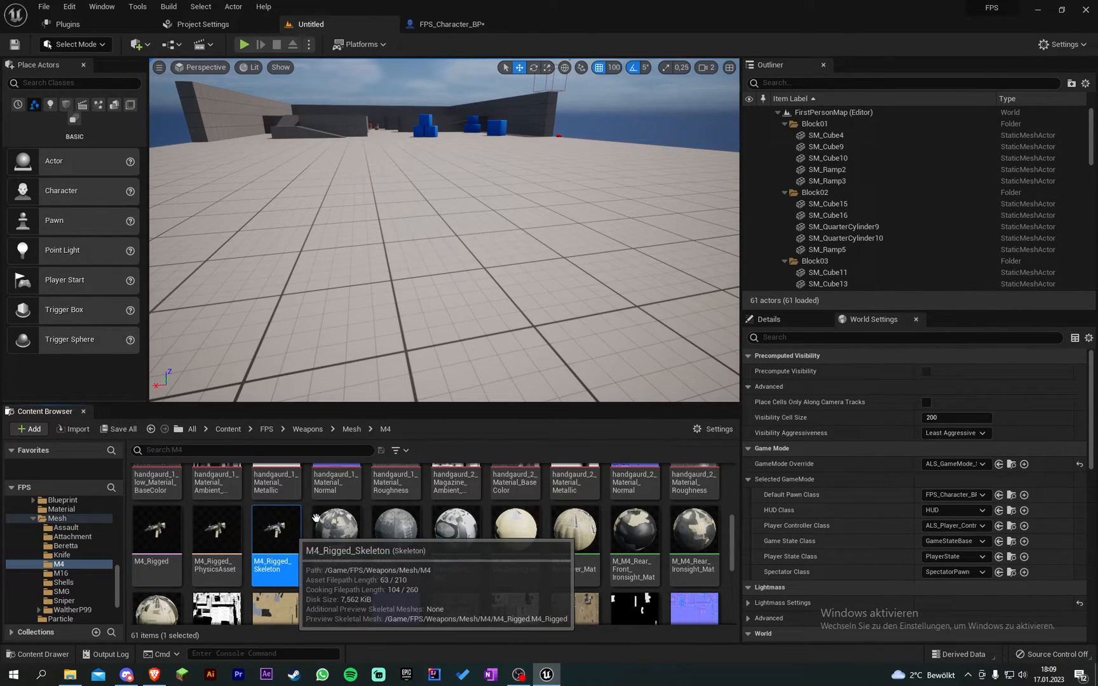
double_click(277, 532)
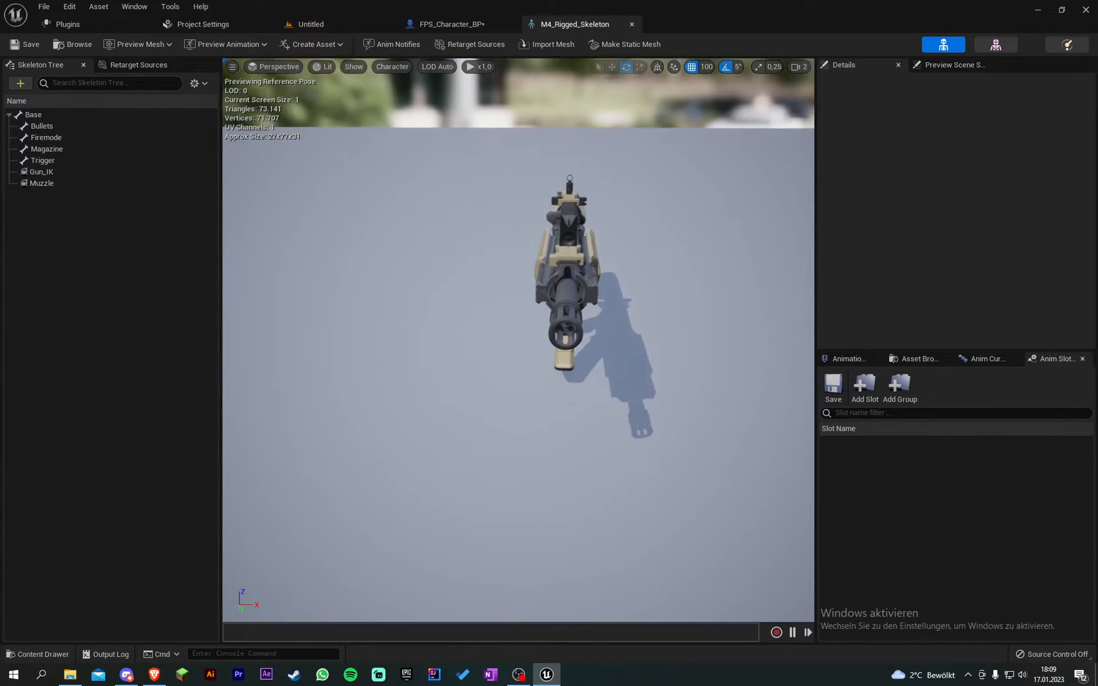
scroll(515, 343, up, 3)
click(42, 182)
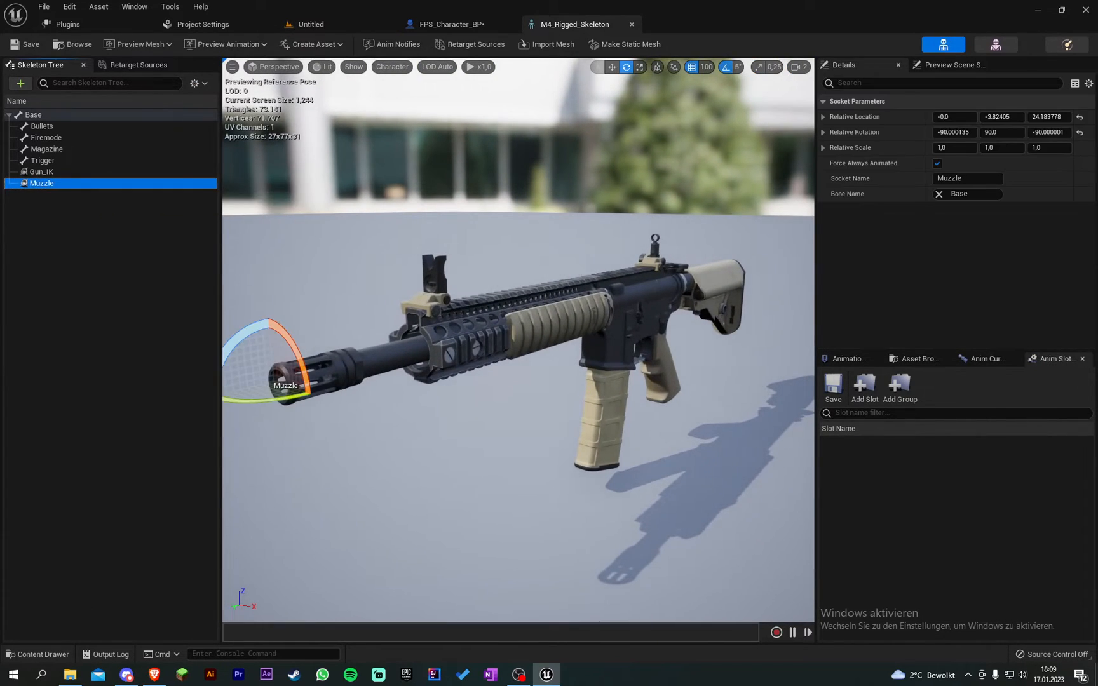
scroll(575, 356, up, 3)
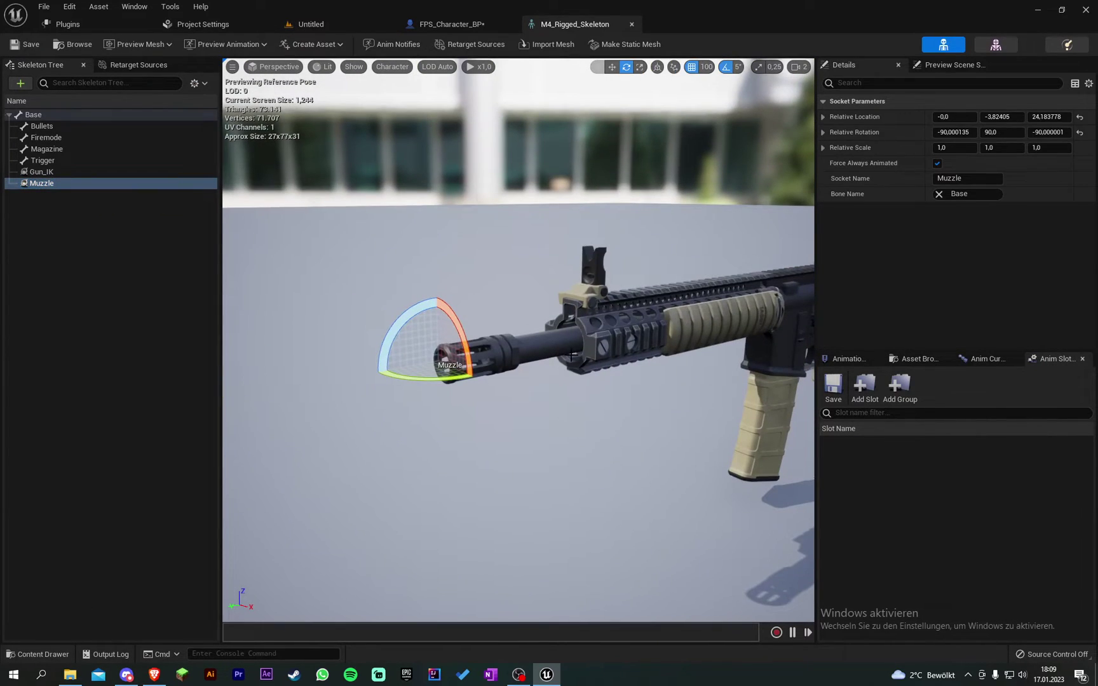
click(633, 25)
scroll(487, 205, up, 3)
click(558, 306)
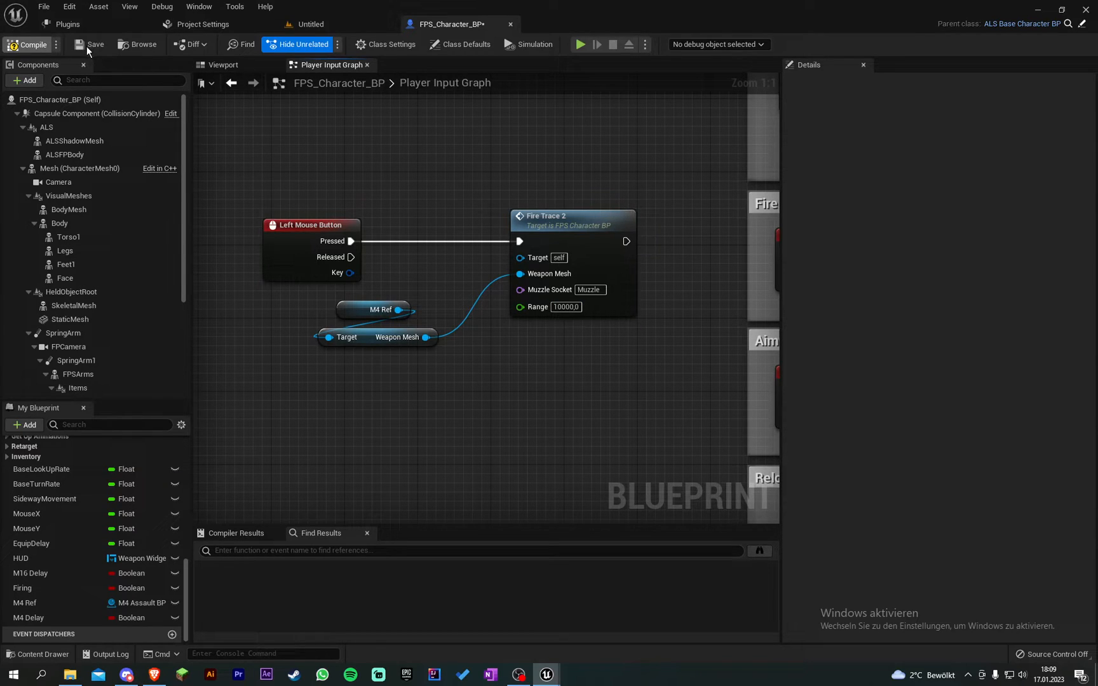
Step: Compile the character blueprint and run a quick full-screen play test equipping the M4
click(33, 44)
click(311, 24)
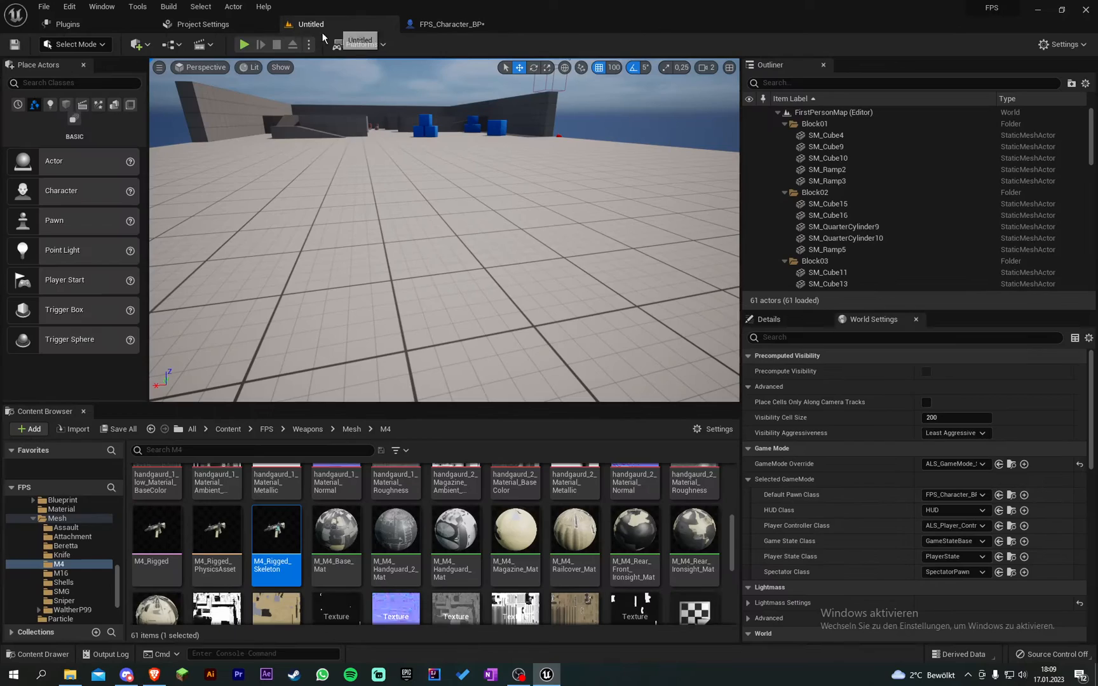
click(244, 45)
key(F11)
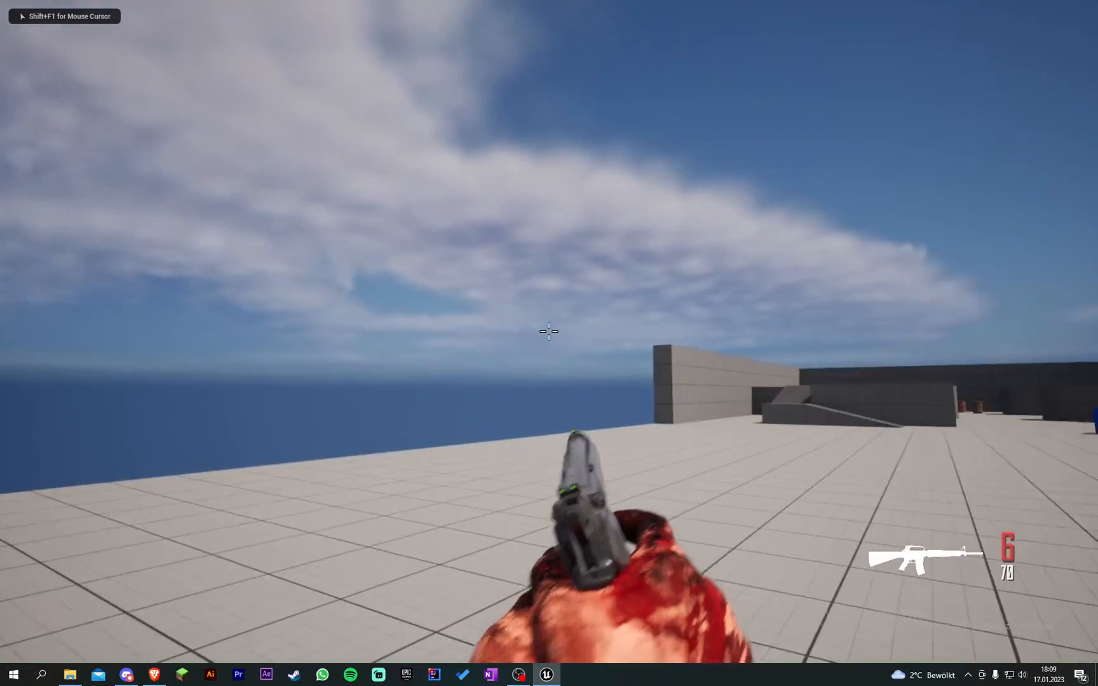
key(1)
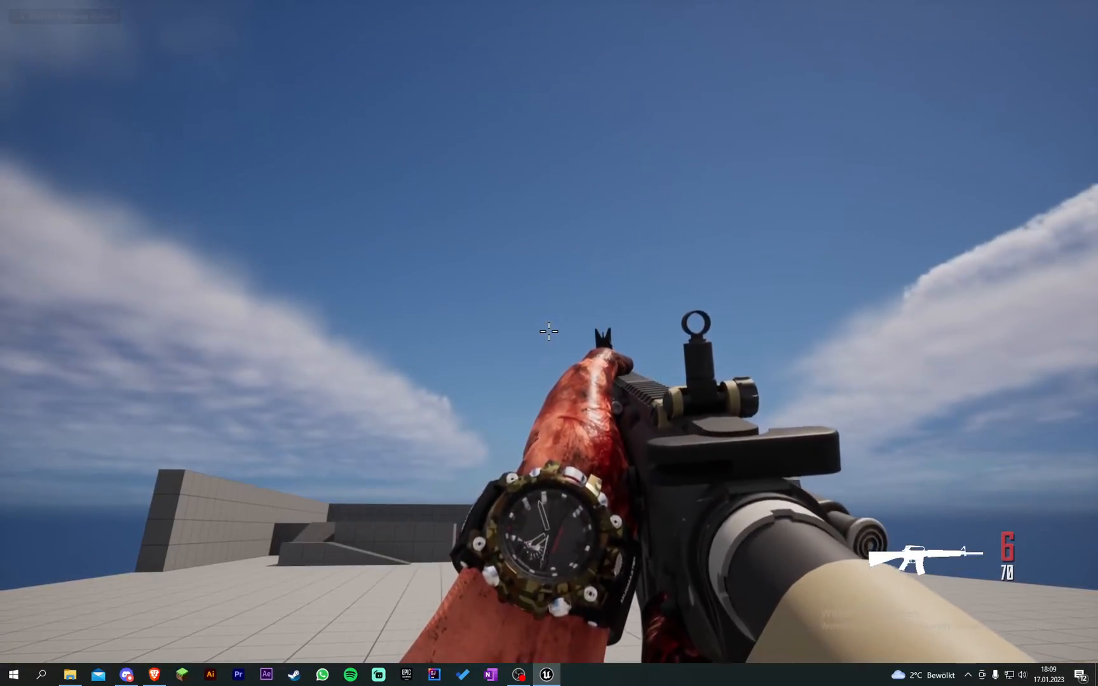
key(Escape)
click(392, 235)
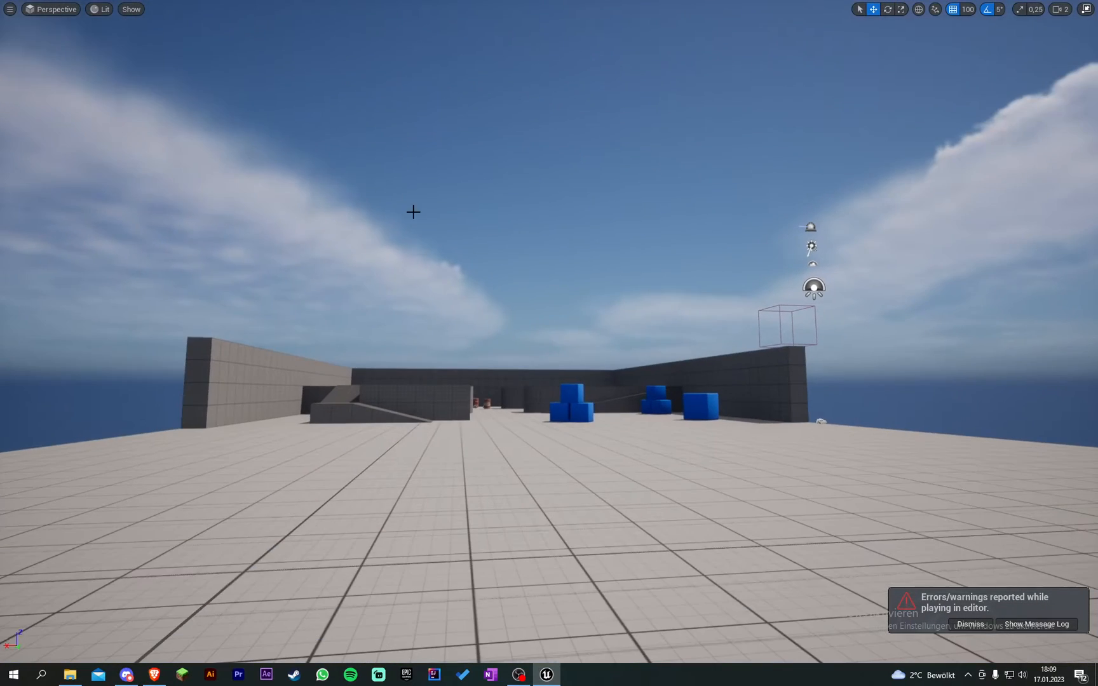
key(F11)
Step: Set Line Trace By Channel in Fire Trace 2 to Persistent debug drawing and start play
click(451, 24)
double_click(566, 232)
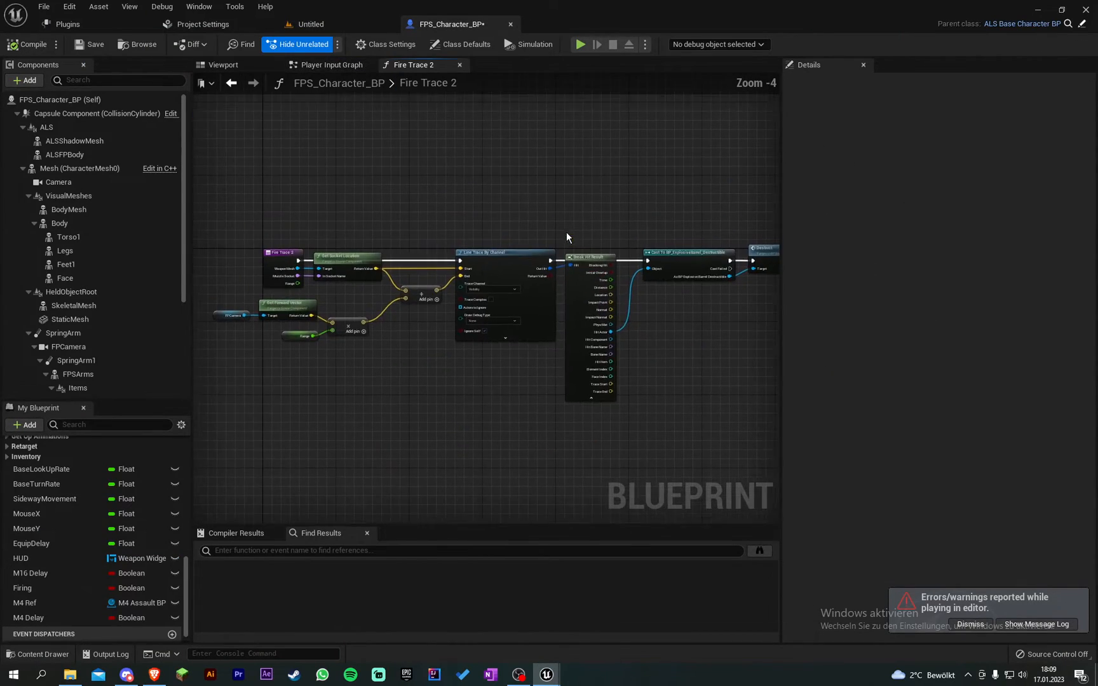
scroll(501, 296, up, 2)
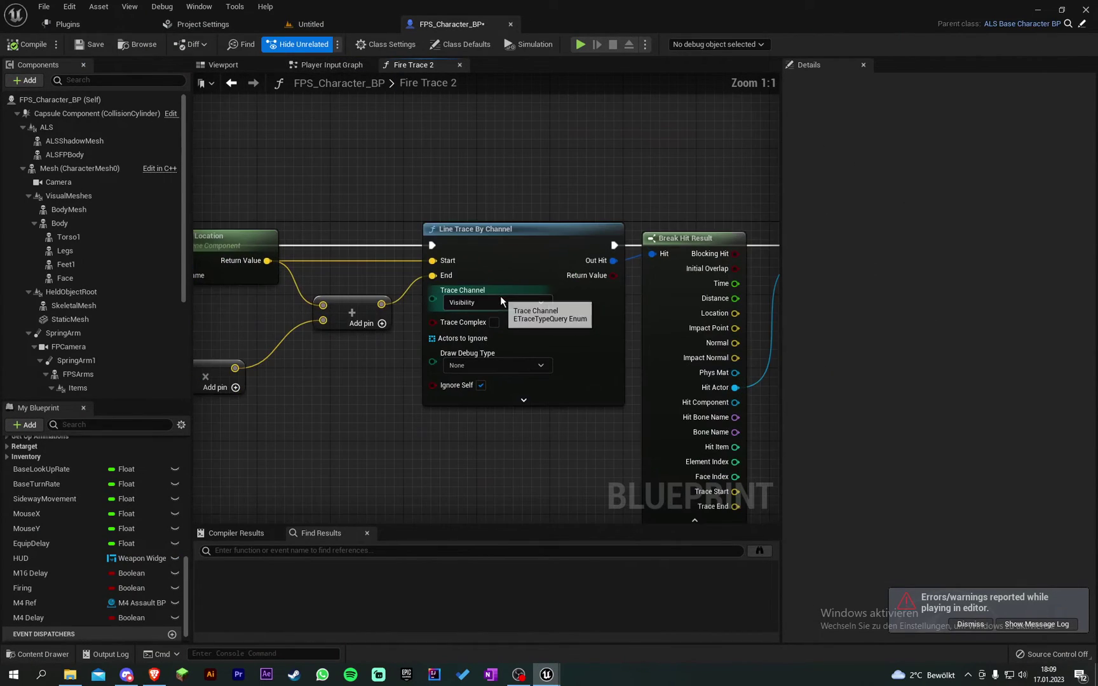
click(477, 366)
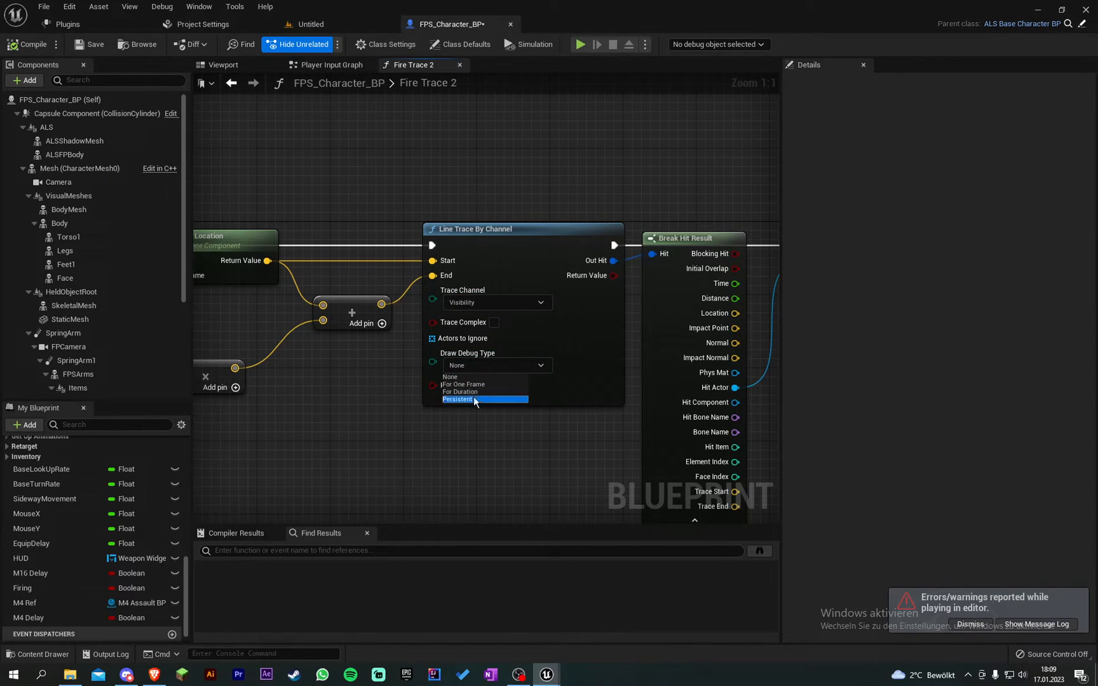
click(474, 397)
key(alt+p)
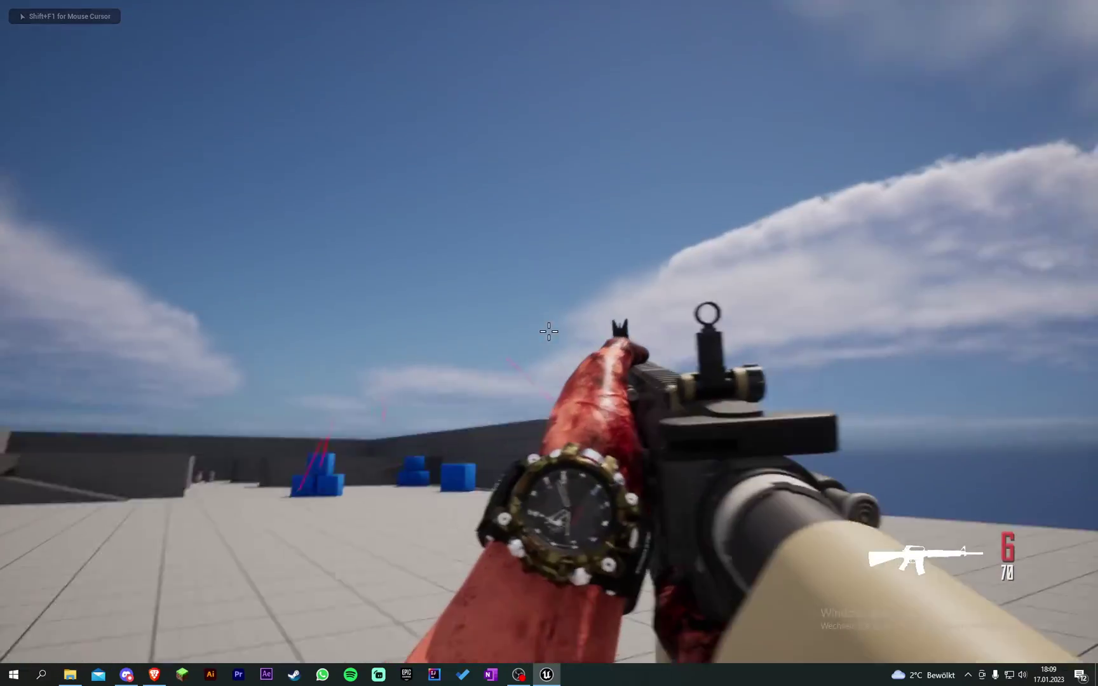
Step: Fire the M4 at the barrels so red persistent trace lines streak out and a barrel explodes
click(550, 332)
drag(549, 332, 549, 331)
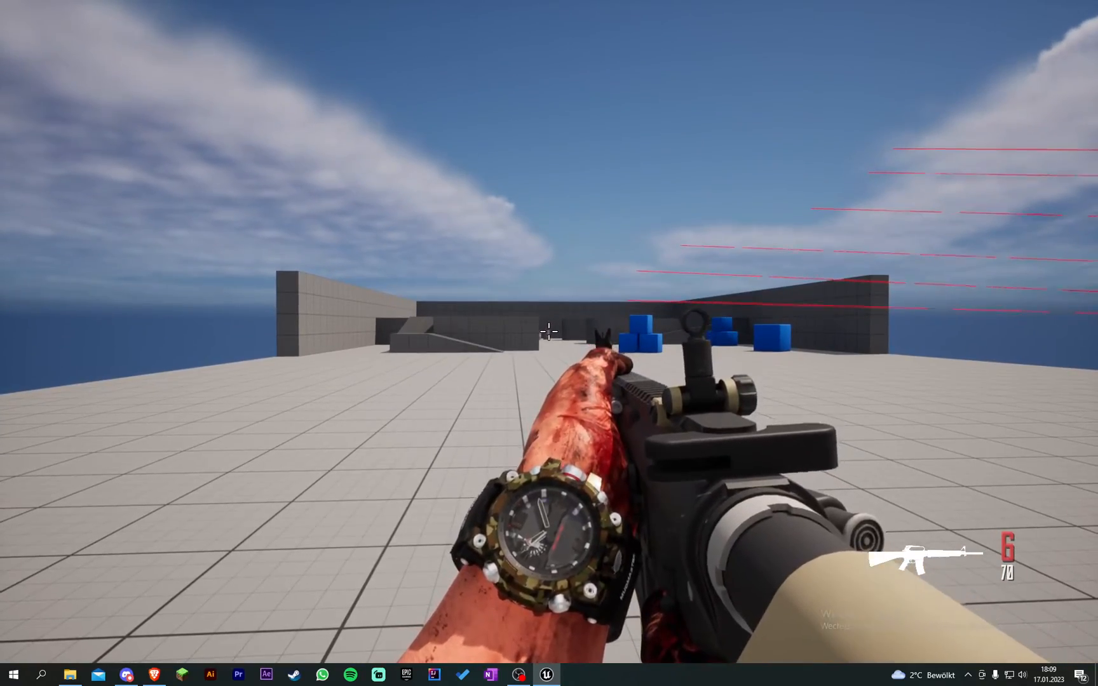
click(549, 332)
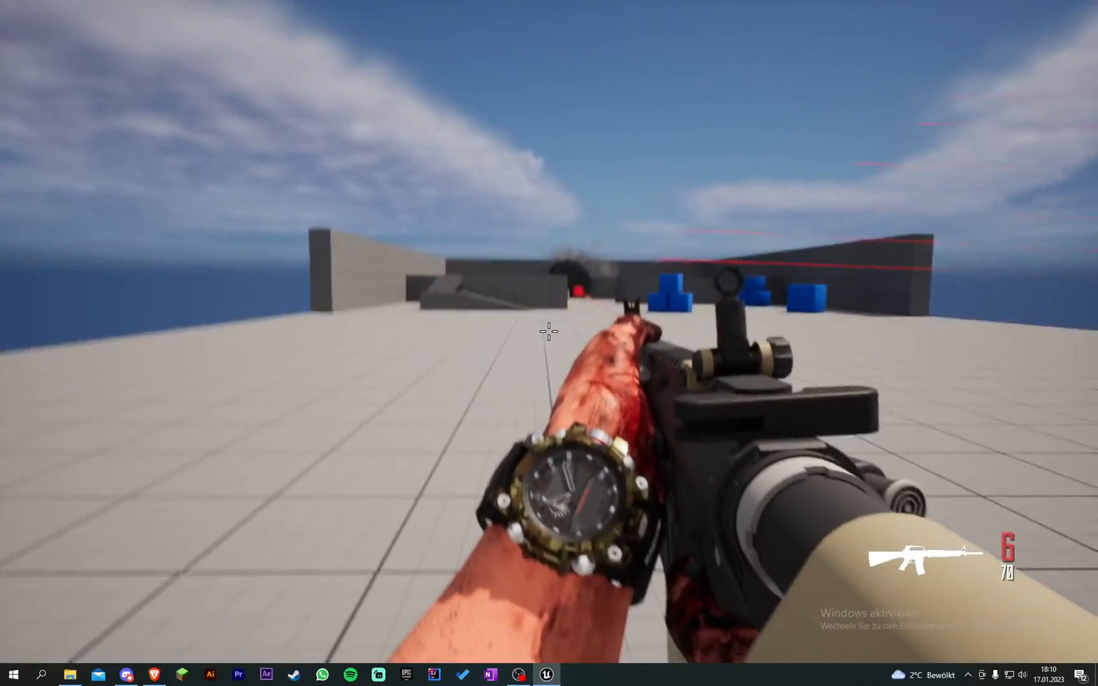